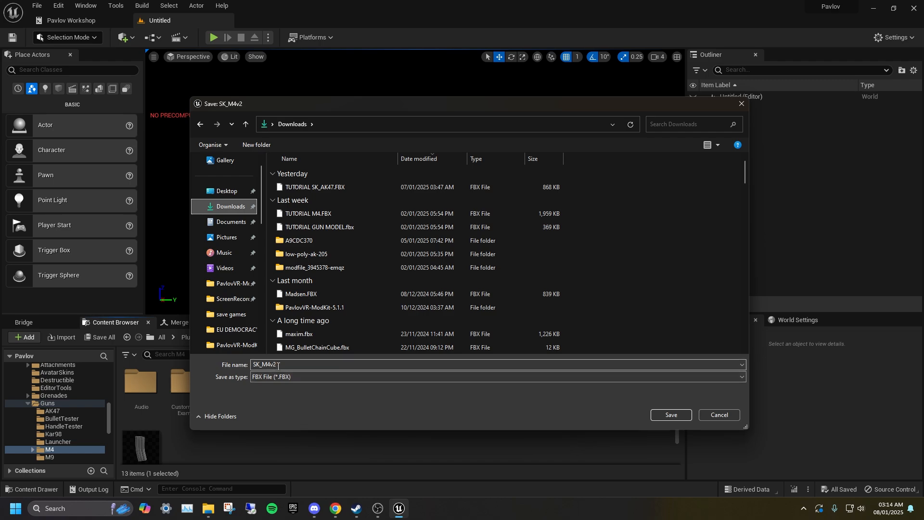
Step: Export the SK_M4v2 skeletal mesh to Downloads as SK_M4v2.FBX with the default FBX export options
click(656, 415)
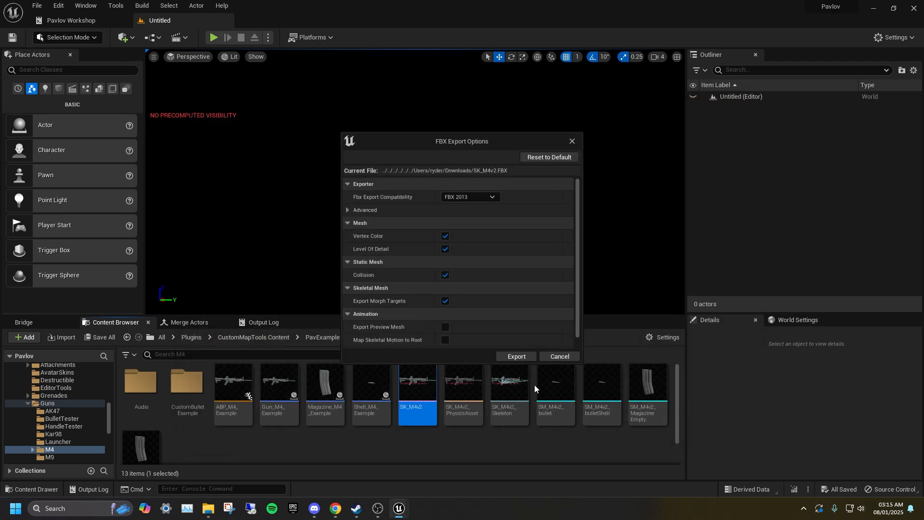
click(519, 356)
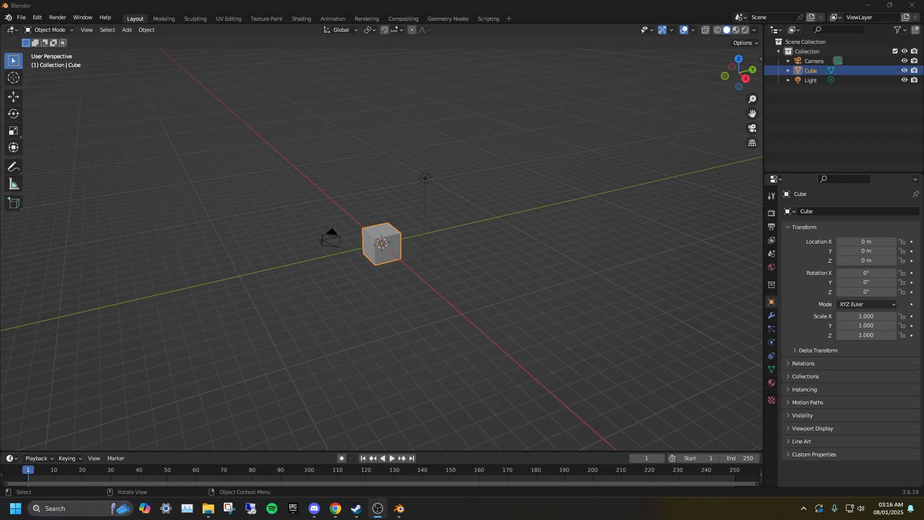
Step: In Blender, delete the default camera, cube and light and import SK_M4v2.FBX from Downloads
drag(313, 156, 461, 303)
key(Delete)
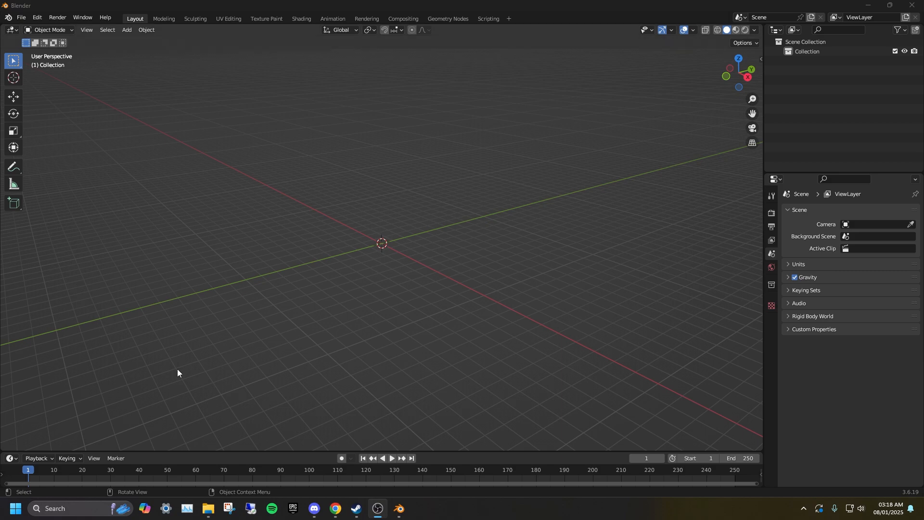
click(23, 18)
mouse_move(53, 153)
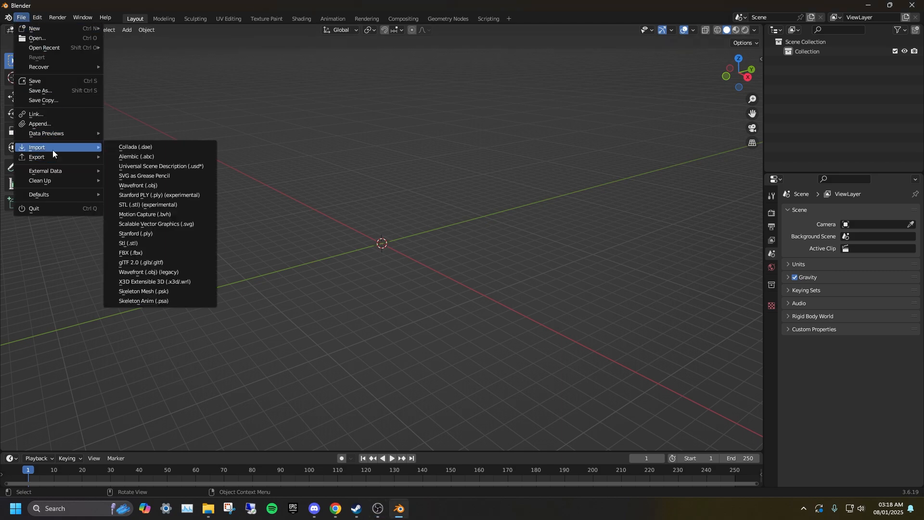
click(151, 251)
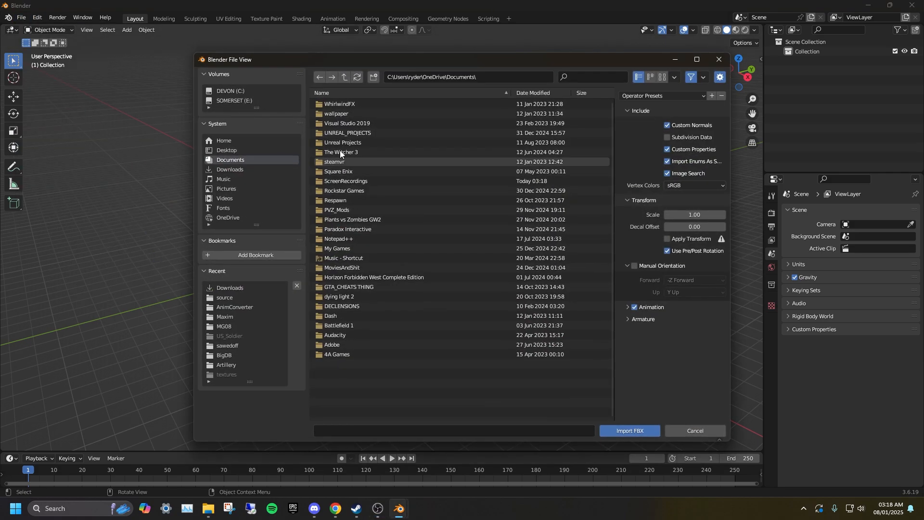
click(247, 172)
scroll(362, 235, down, 10)
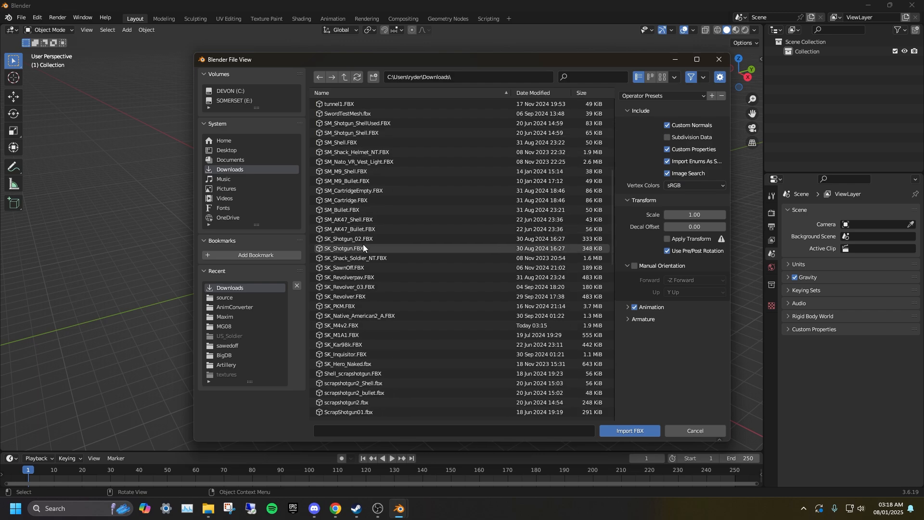
double_click(354, 250)
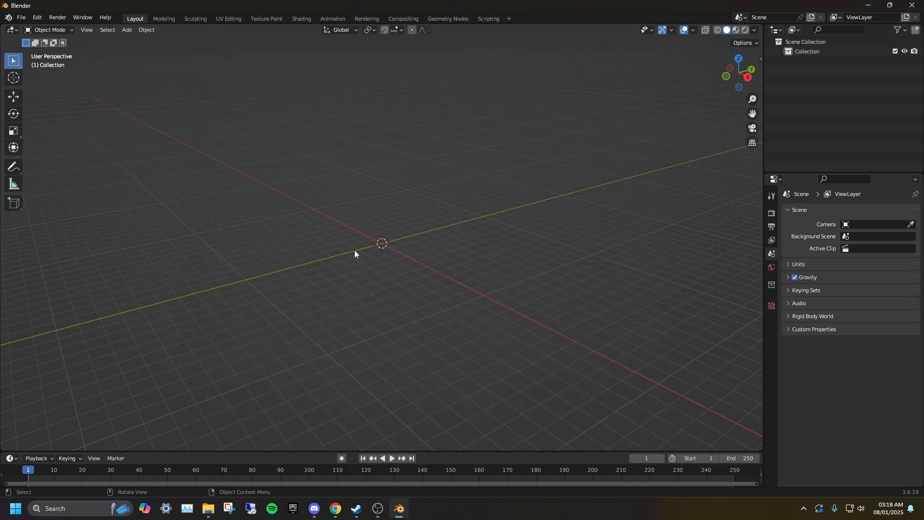
middle_drag(400, 241, 447, 234)
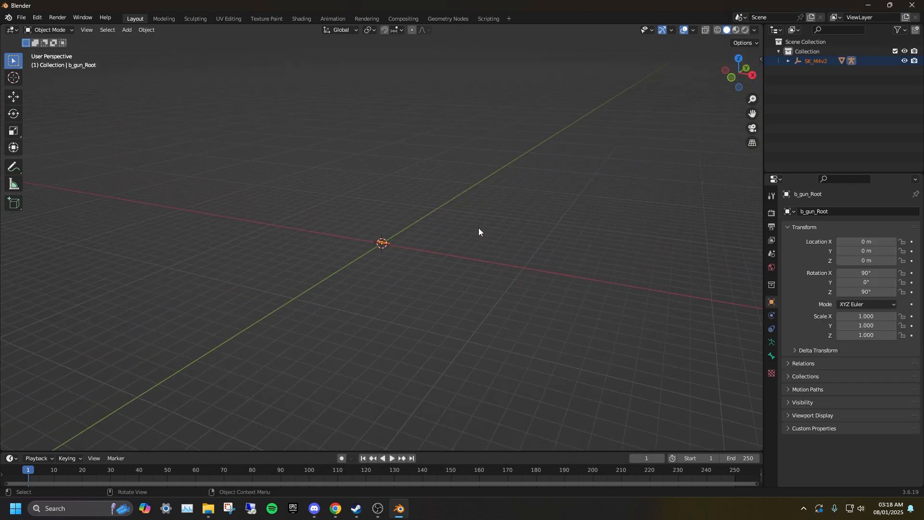
Step: Delete the SK_M4v2 parent empty and the b_gun_Root armature, keeping only the M4 mesh
click(819, 62)
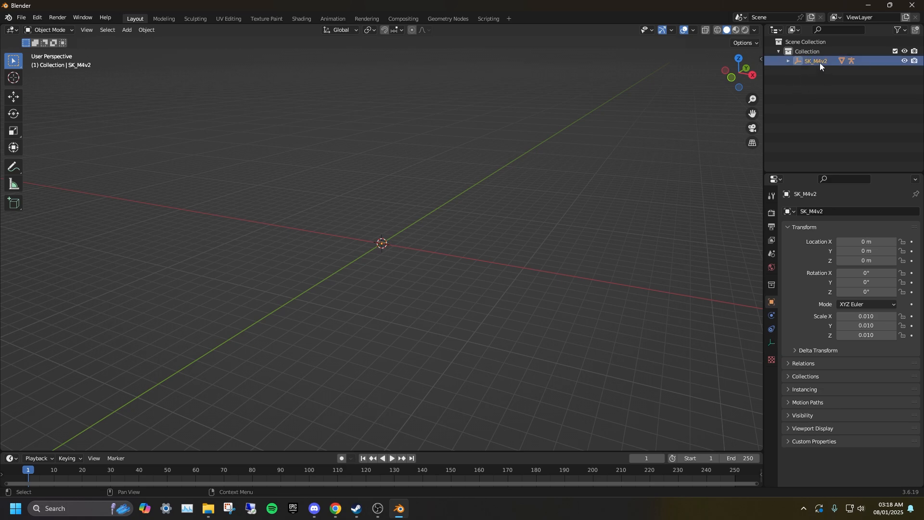
key(Delete)
click(819, 62)
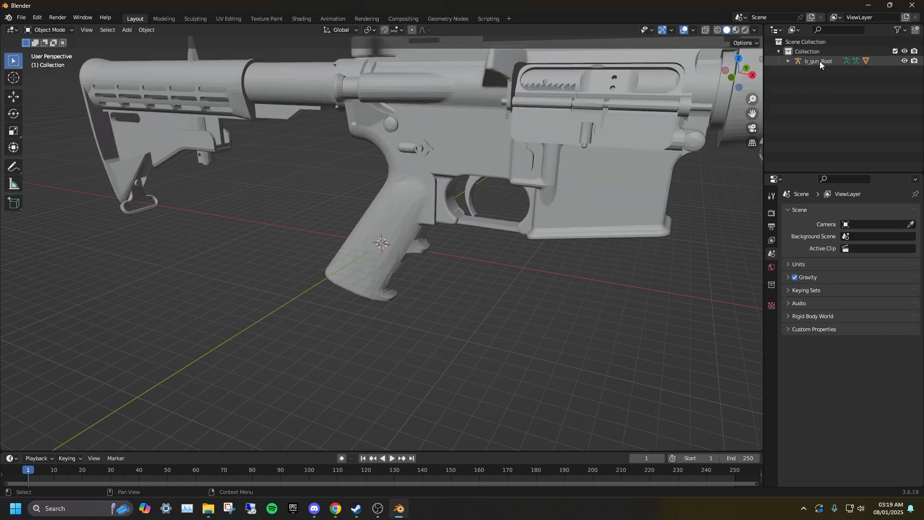
key(Delete)
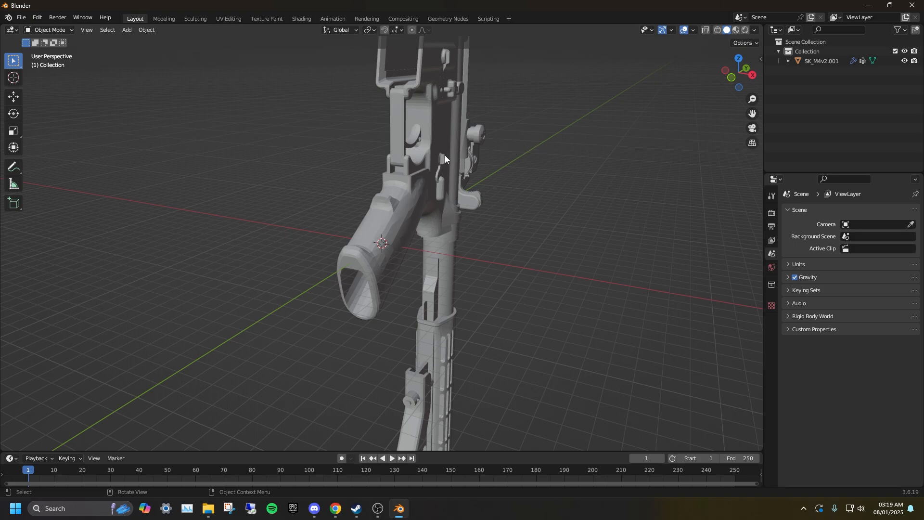
Step: Set the M4 mesh's X and Y rotation to 0° so the rifle lies level along the X axis
click(444, 155)
click(879, 272)
text(0)
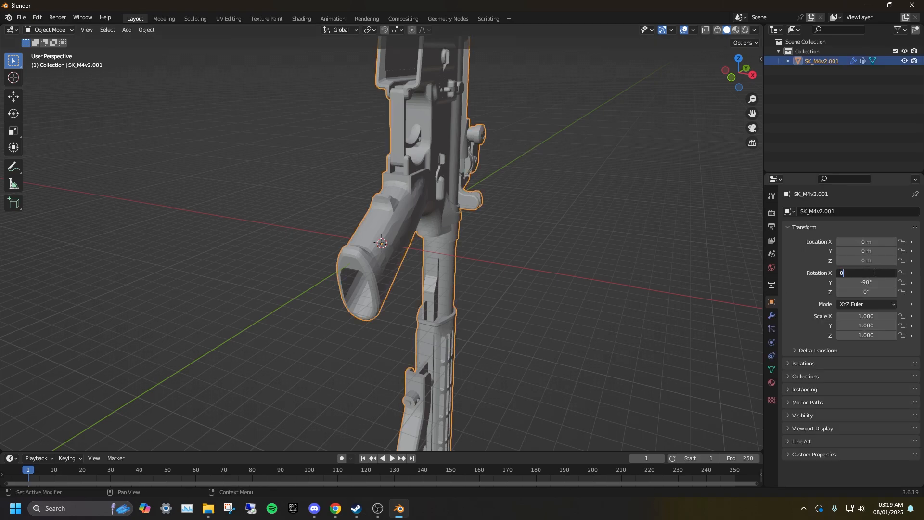
key(Tab)
text(0)
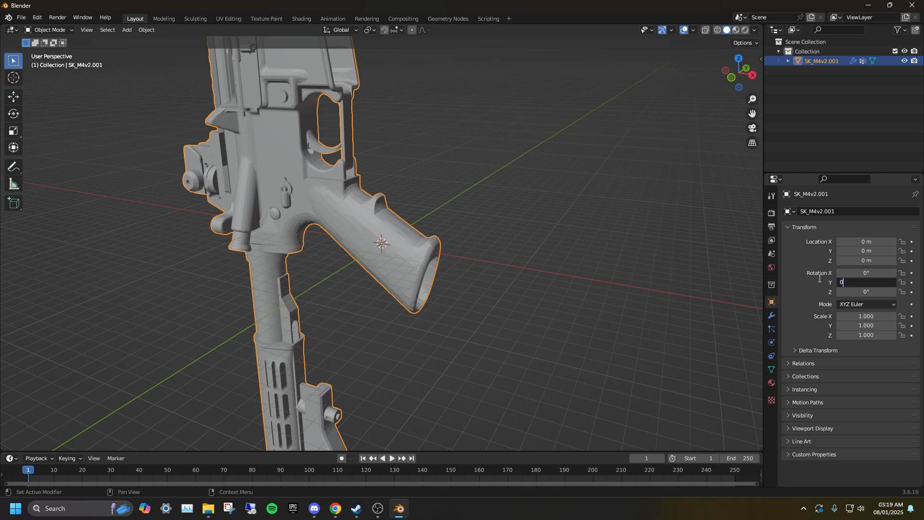
key(Return)
scroll(609, 262, down, 6)
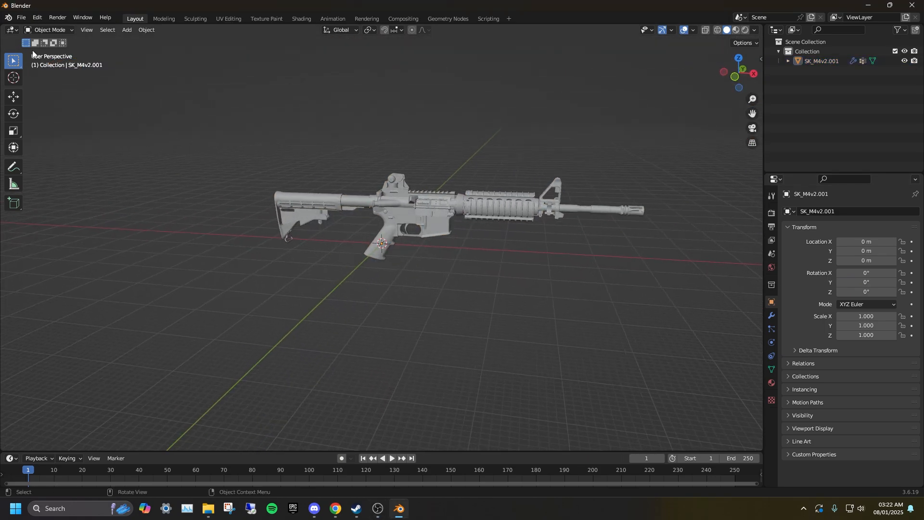
Step: Import TUTORIAL GUN MODEL.fbx from Downloads into the scene beside the M4
click(21, 17)
mouse_move(38, 148)
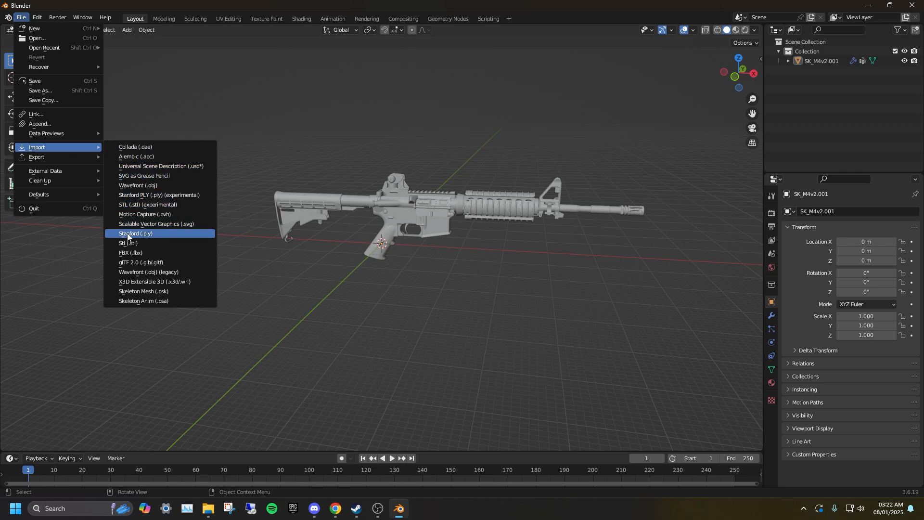
click(136, 254)
scroll(355, 209, down, 2)
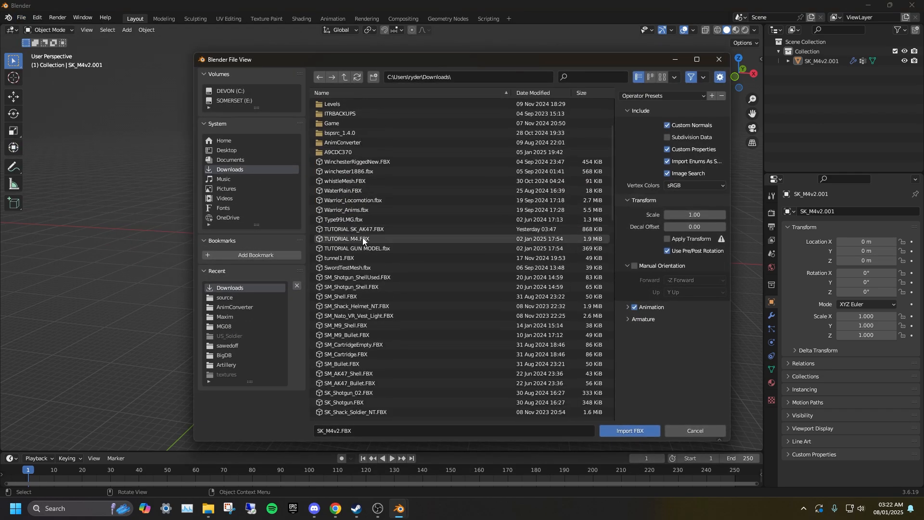
click(374, 229)
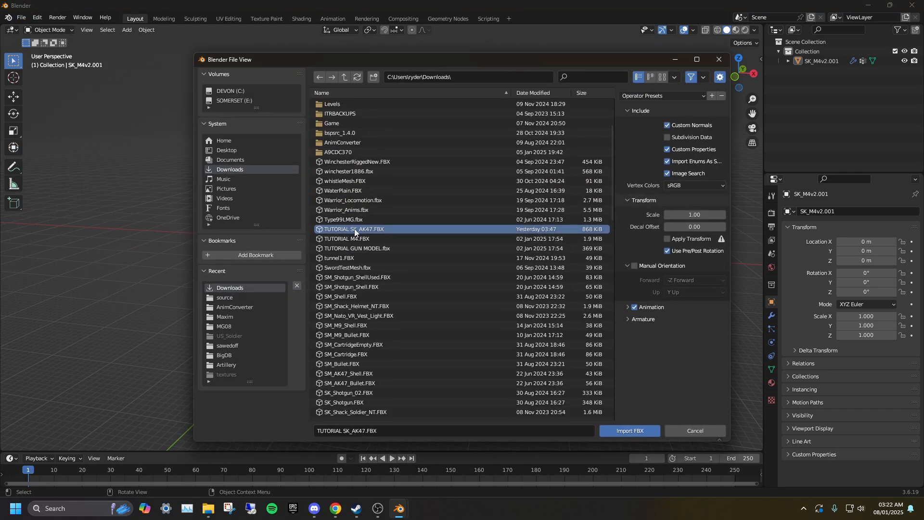
click(382, 248)
click(629, 430)
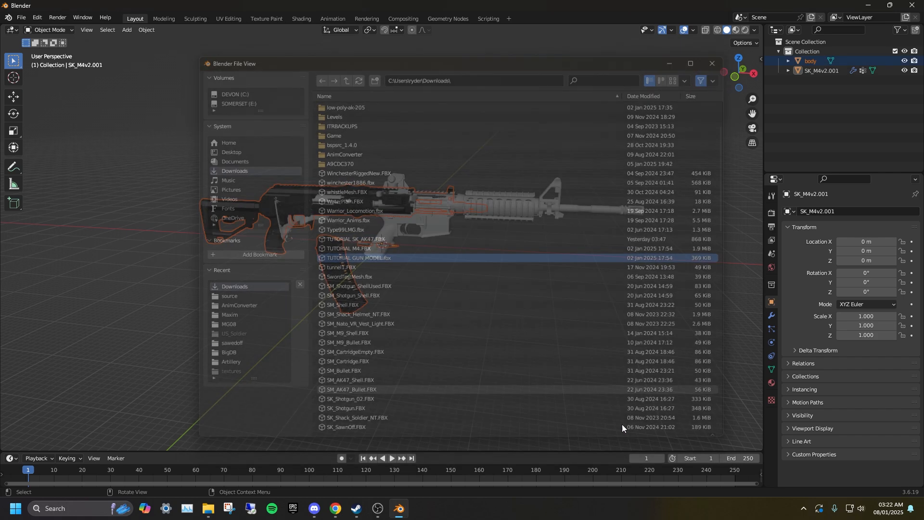
Step: Move the imported gun forward in the XZ plane over the M4, to about X 30.5 m and Z -0.28 m
middle_drag(419, 244, 397, 230)
click(14, 97)
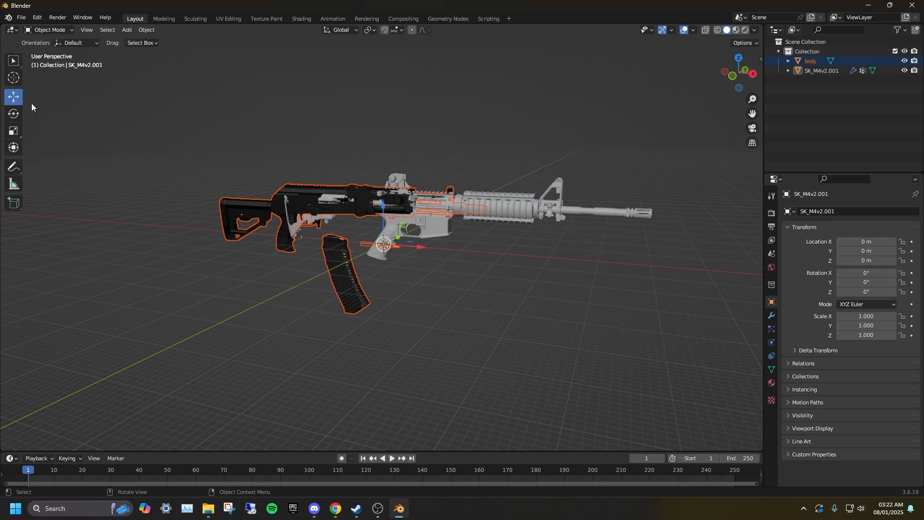
middle_drag(299, 208, 309, 204)
middle_drag(458, 232, 406, 224)
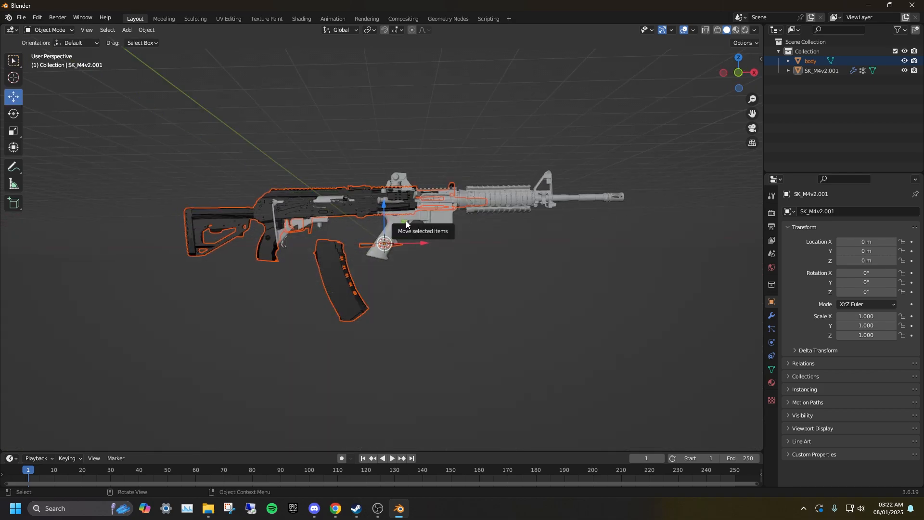
drag(406, 220, 530, 220)
middle_drag(577, 193, 576, 192)
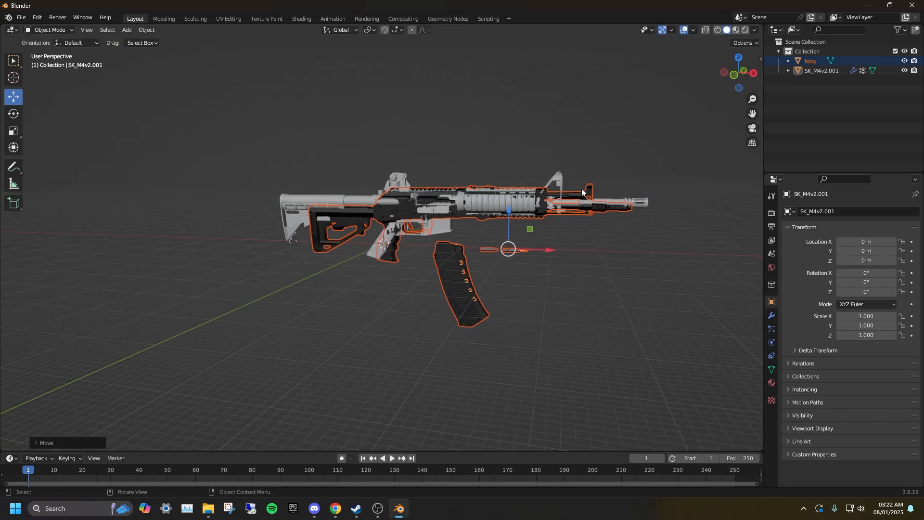
Step: Try shifting the imported gun about 0.06 m along Y to centre it on the M4 in top view
click(738, 77)
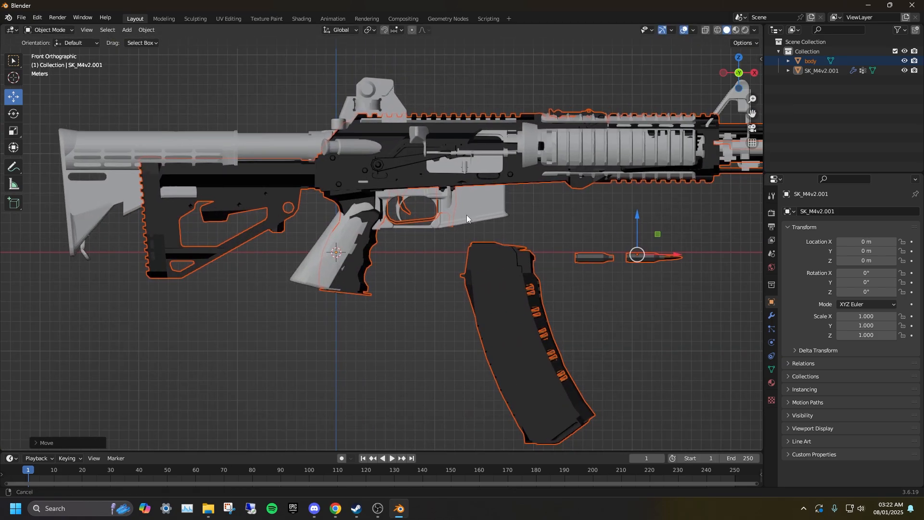
mouse_move(604, 140)
middle_down()
mouse_move(493, 180)
mouse_move(522, 134)
mouse_move(602, 137)
middle_up()
click(736, 75)
scroll(484, 224, up, 2)
scroll(486, 227, up, 1)
click(745, 55)
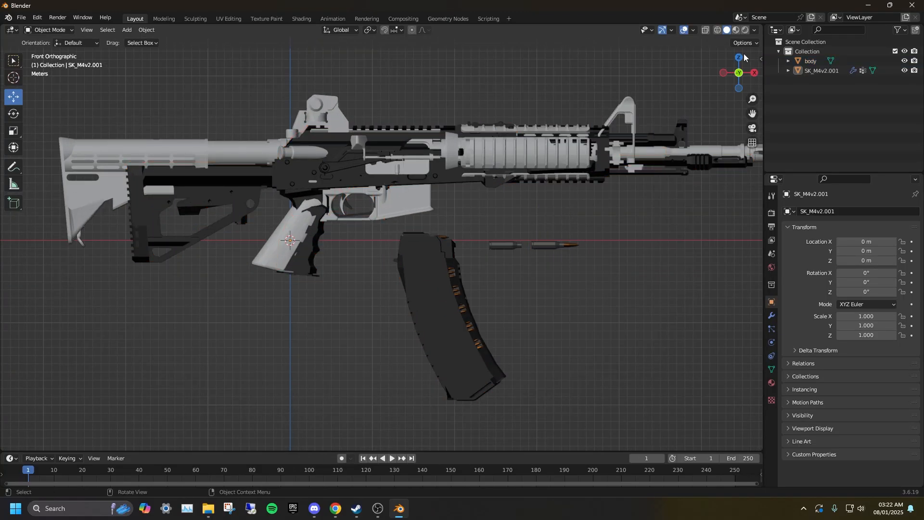
click(740, 58)
click(449, 239)
drag(541, 207, 574, 201)
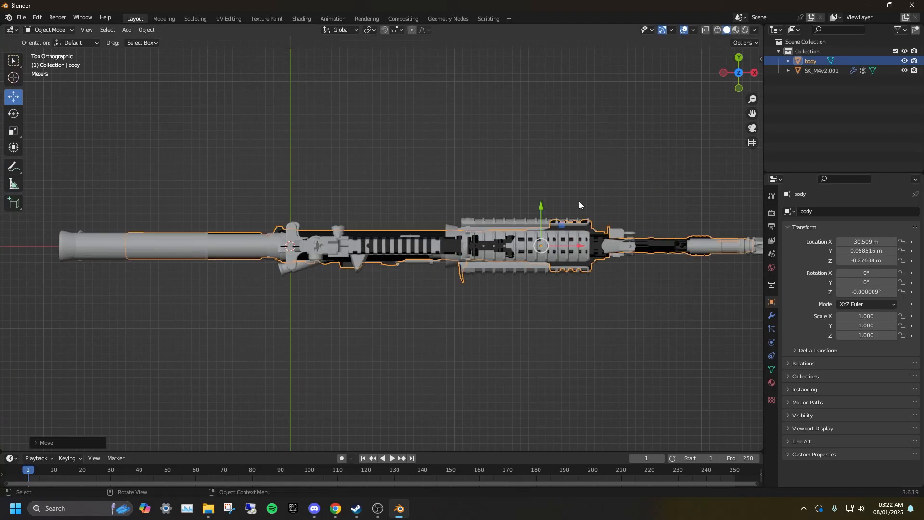
key(ctrl+z)
Step: Raise the imported gun in front view to a Z location of about 0.57 m to match the M4's height
scroll(579, 340, down, 1)
middle_drag(577, 341, 455, 236)
click(739, 76)
scroll(499, 139, up, 5)
shift+middle_drag(497, 133, 499, 247)
drag(388, 308, 390, 294)
middle_drag(390, 295, 394, 253)
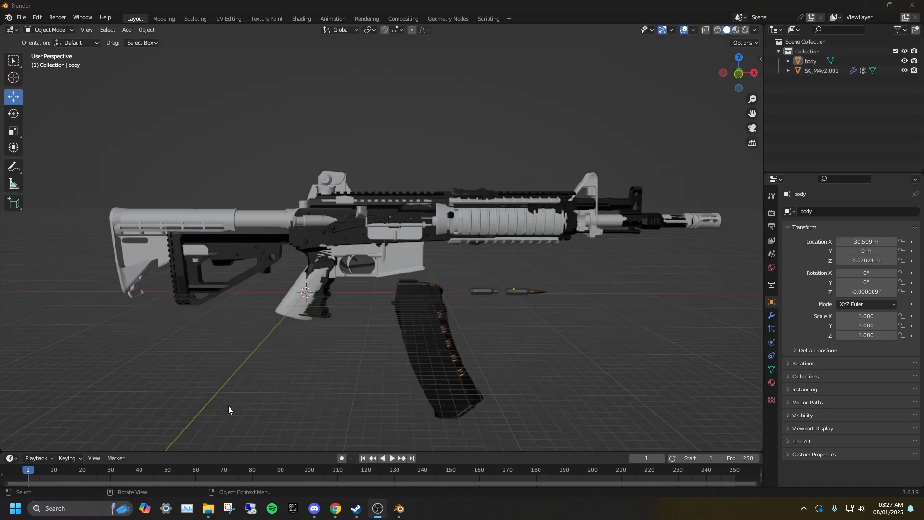
Step: Hide the SK_M4v2.001 reference mesh so only the imported gun is shown
click(256, 219)
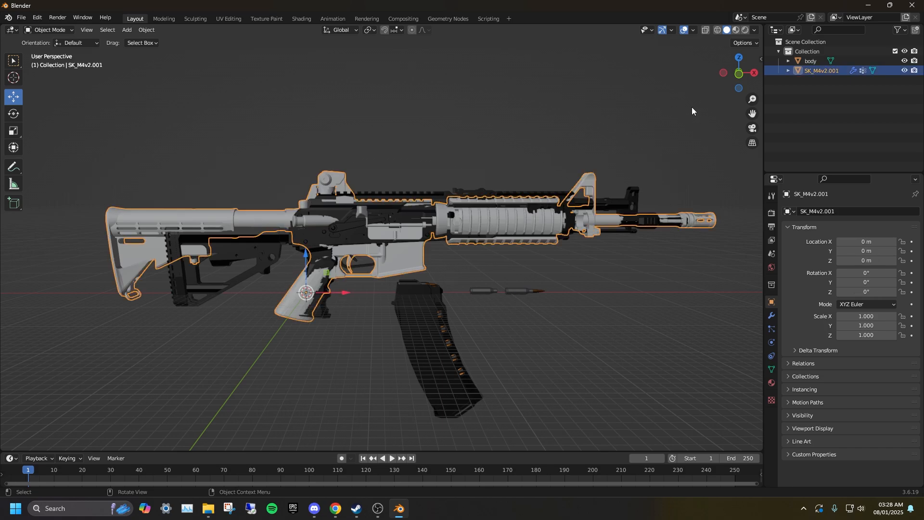
click(904, 70)
middle_drag(575, 246, 550, 244)
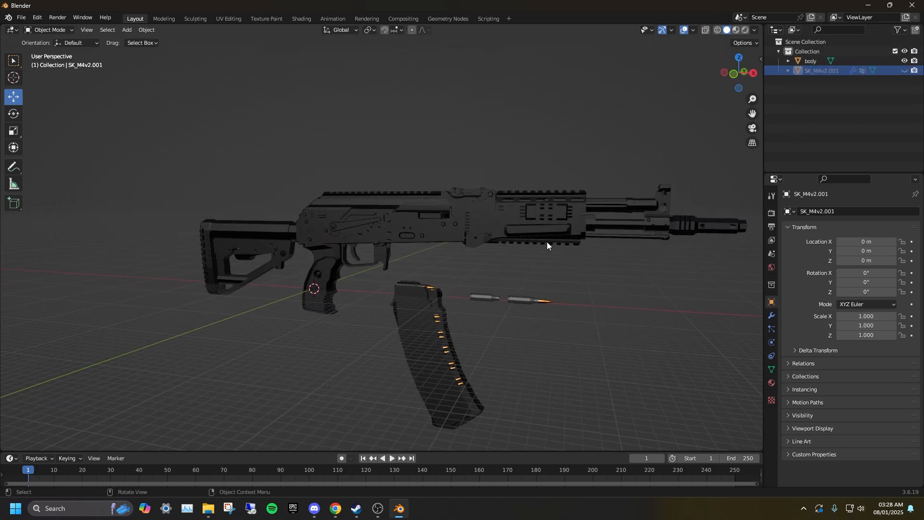
Step: Save the scene as TUTORIAL.blend in the low-poly-ak-205 source folder
key(ctrl+s)
click(332, 431)
text(TUTORIAL)
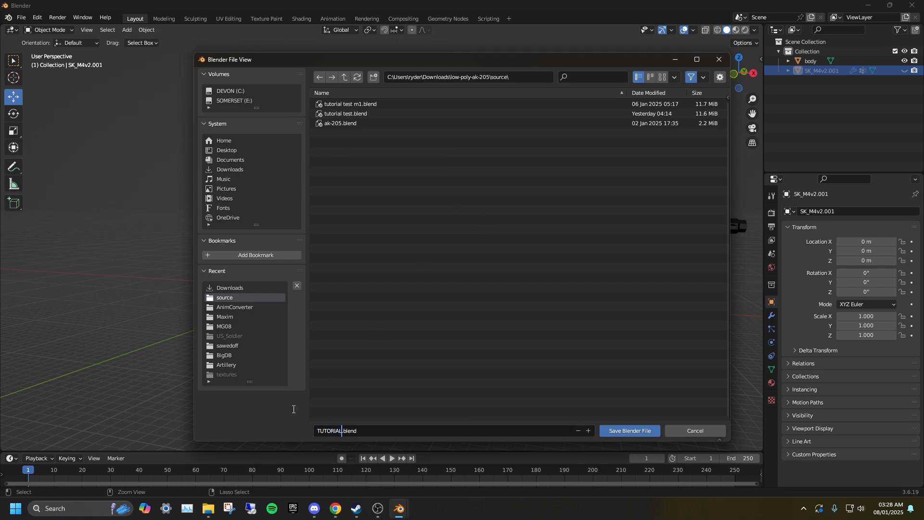
click(621, 430)
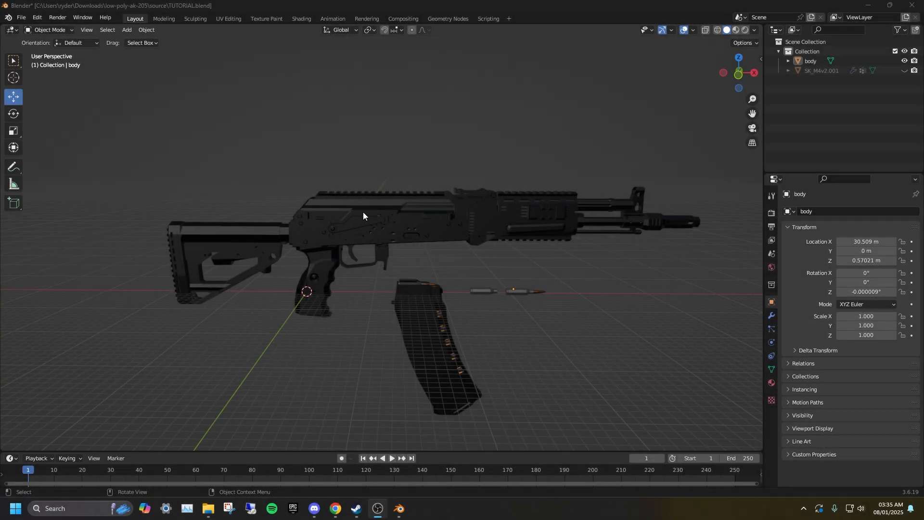
Step: Enter Edit Mode on the gun body with face selection and clear the mesh selection
click(363, 216)
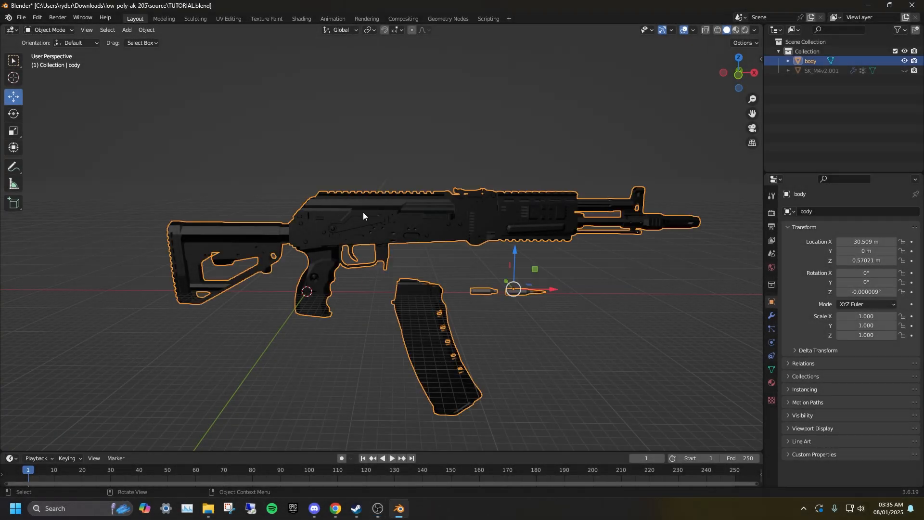
click(50, 30)
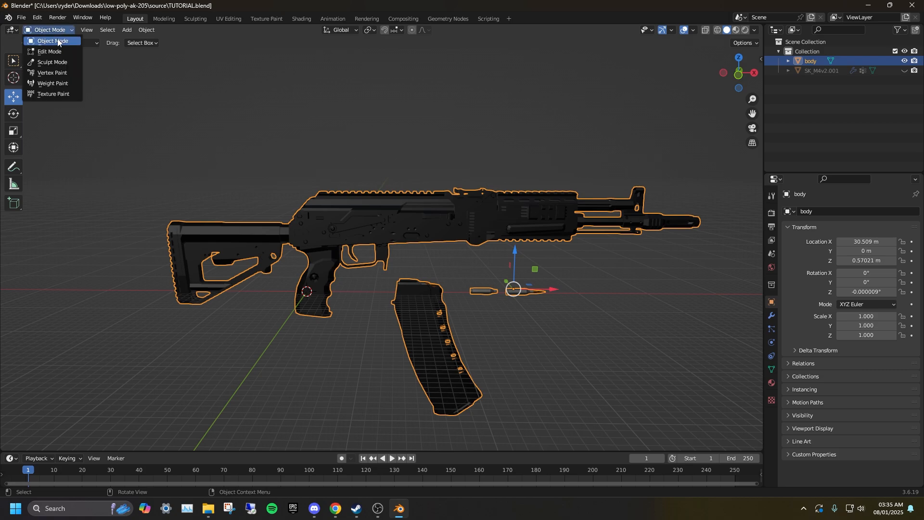
click(54, 49)
click(101, 30)
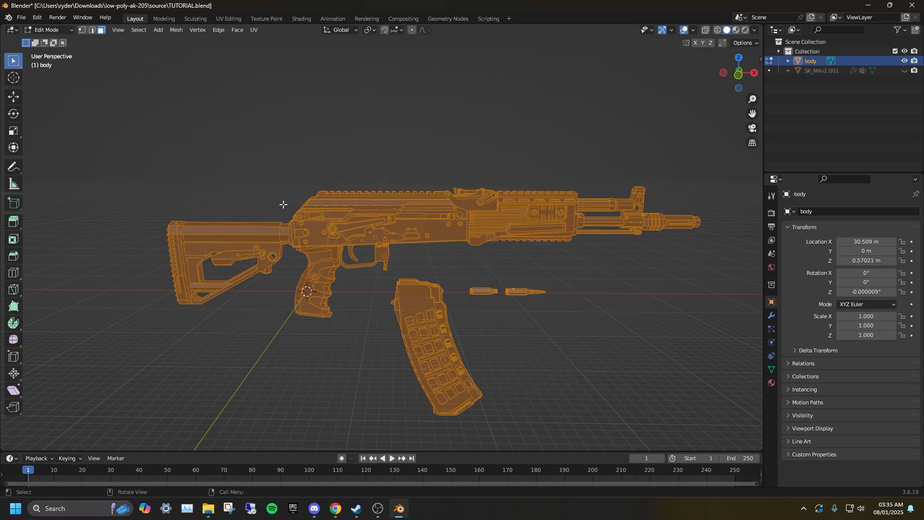
click(334, 339)
key(a)
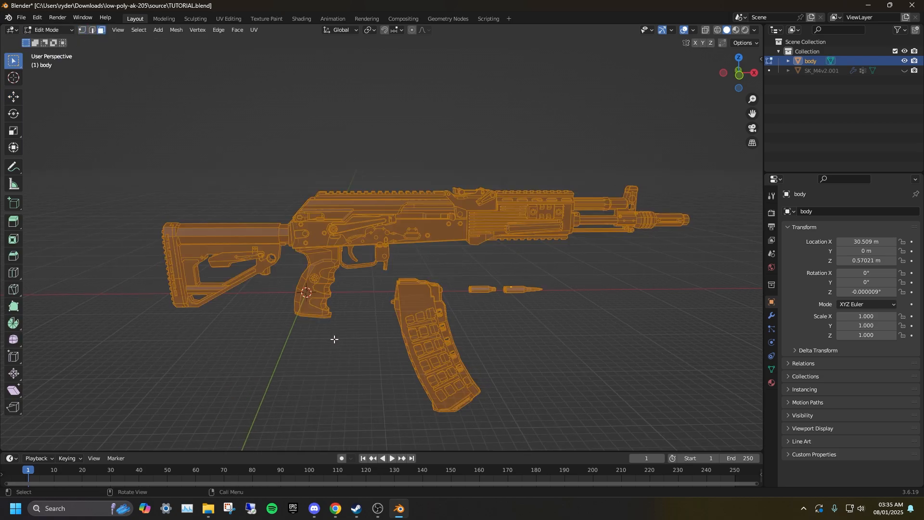
click(334, 339)
key(a)
click(335, 340)
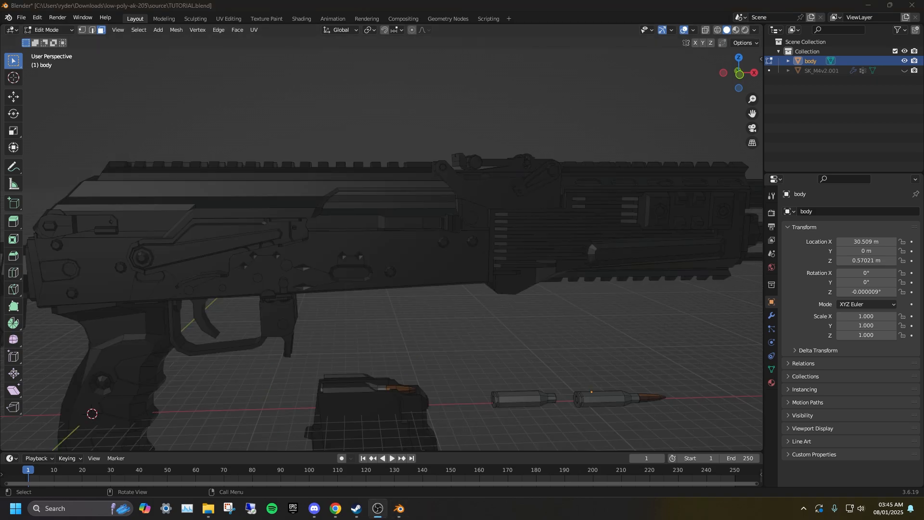
Step: Select all linked faces of the bolt carrier and charging handle piece in the receiver's ejection opening
middle_drag(694, 287, 336, 215)
key(l)
scroll(370, 215, up, 8)
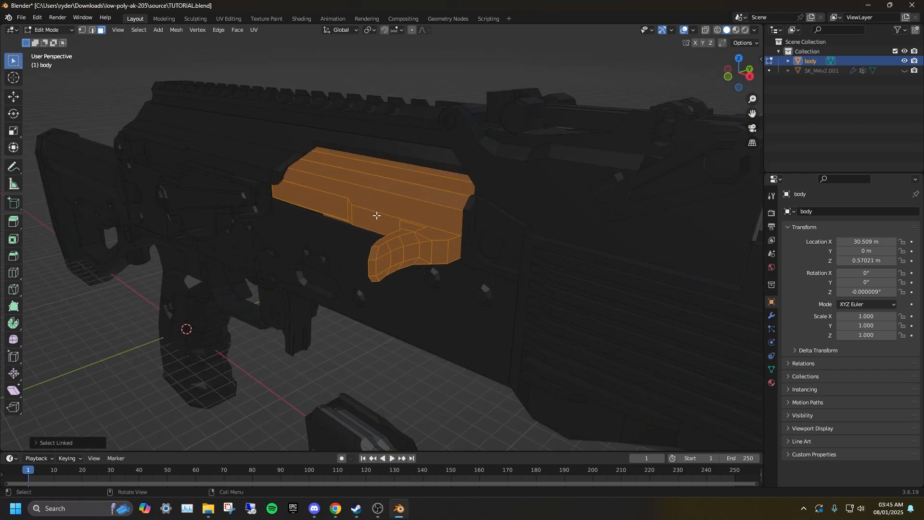
scroll(433, 193, up, 3)
middle_drag(426, 192, 445, 178)
scroll(445, 178, down, 6)
middle_drag(355, 180, 468, 157)
scroll(431, 212, up, 3)
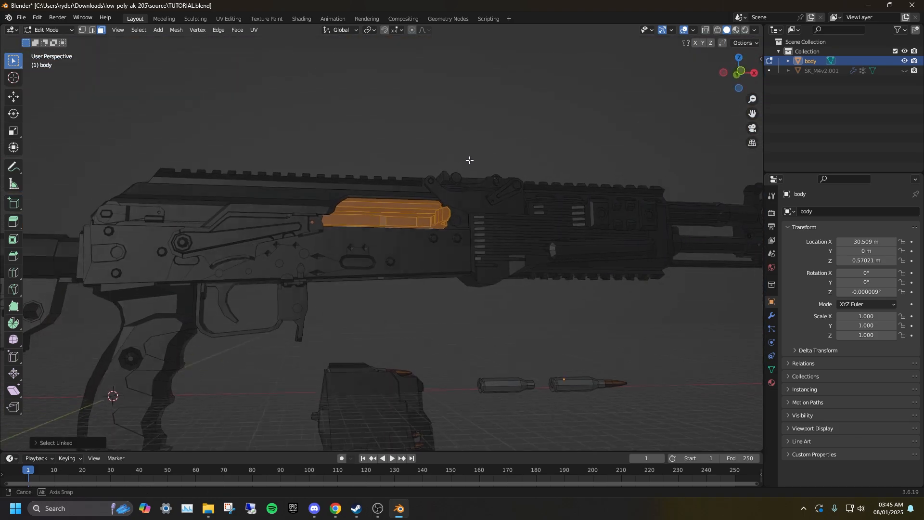
Step: Try raising the selected bolt carrier piece above the receiver to expose its full shape, and undo the move
click(14, 97)
drag(382, 195, 404, 111)
middle_drag(404, 111, 428, 156)
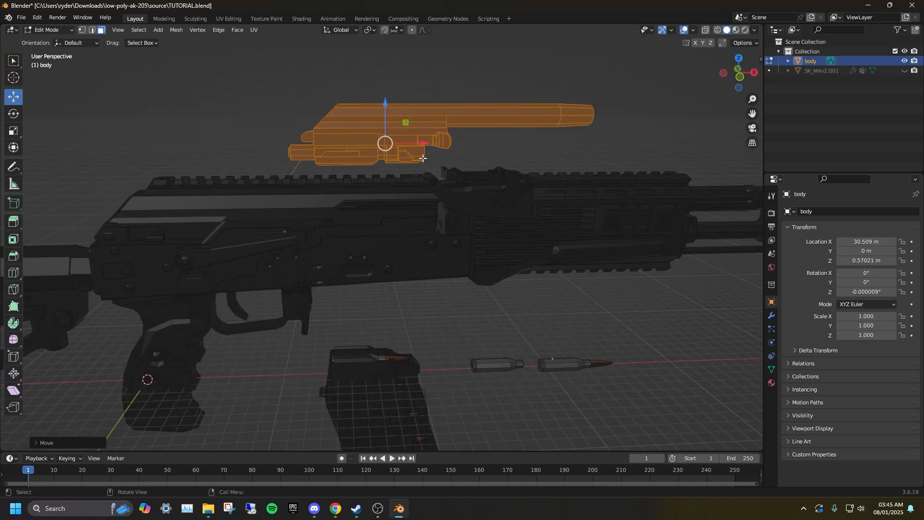
key(ctrl+z)
Step: Separate the selected bolt carrier piece from the gun body into its own object
click(177, 31)
mouse_move(204, 117)
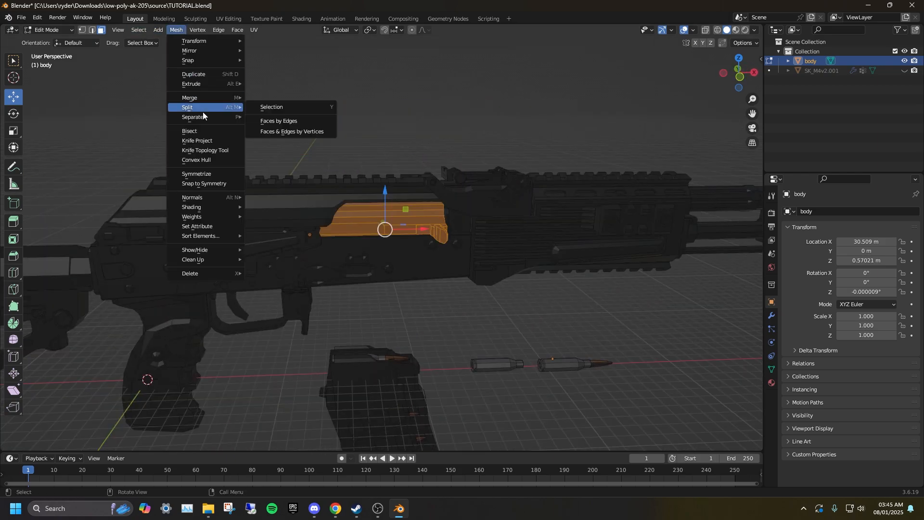
click(270, 117)
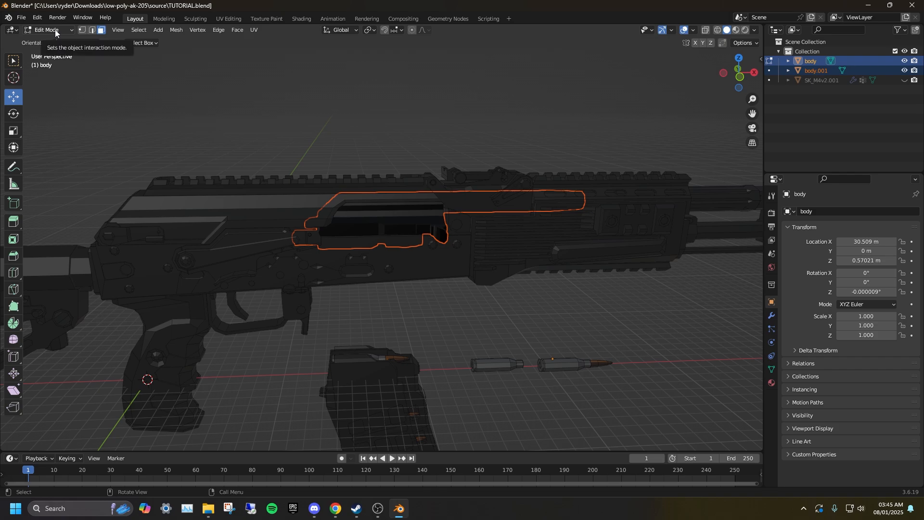
middle_drag(427, 222, 425, 207)
scroll(426, 207, down, 2)
middle_drag(413, 247, 420, 252)
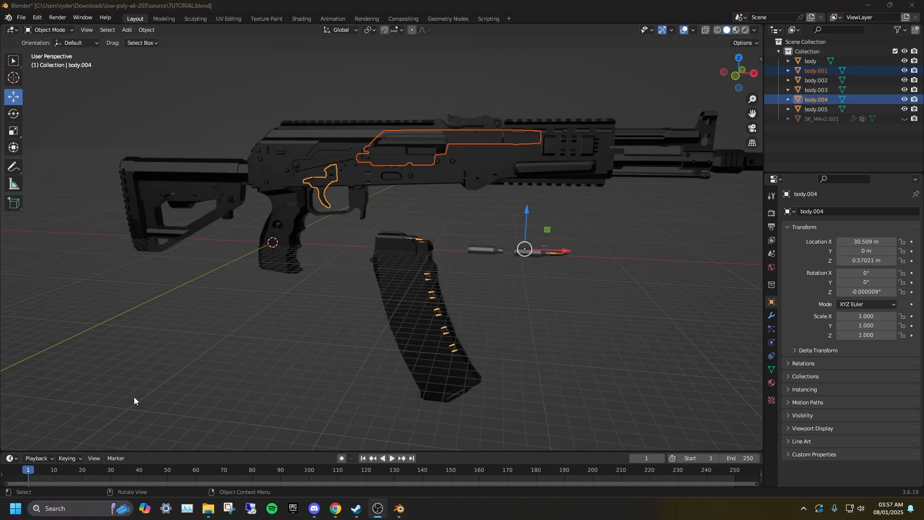
Step: Enter Edit Mode on the magazine object below the gun
middle_drag(416, 243, 474, 188)
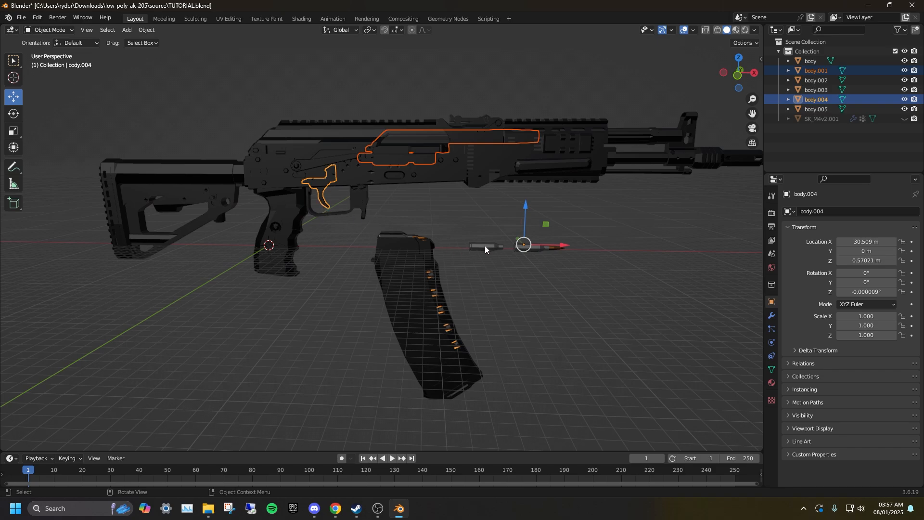
click(383, 176)
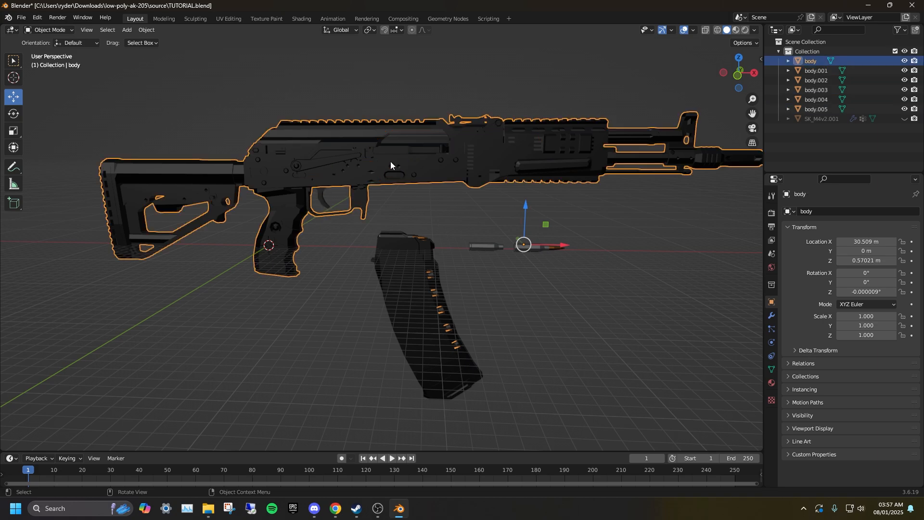
click(431, 218)
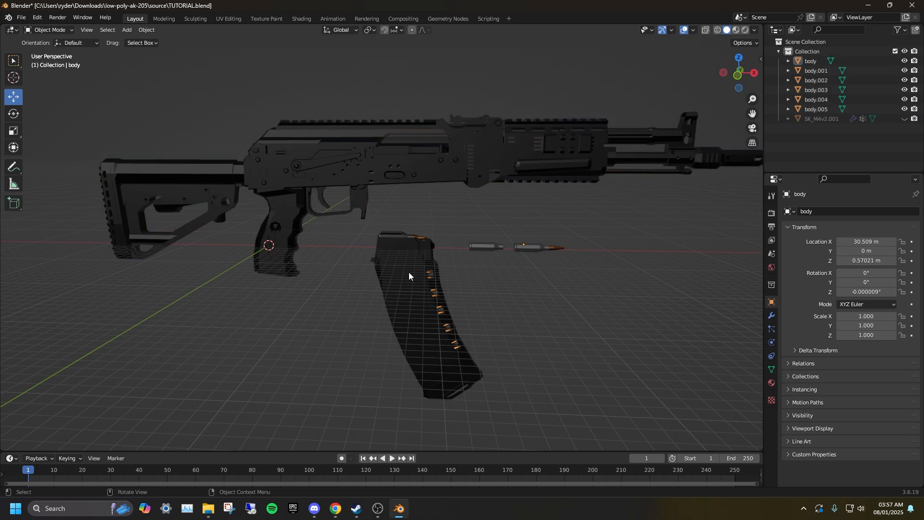
click(409, 272)
middle_drag(502, 261, 426, 189)
click(53, 30)
click(49, 51)
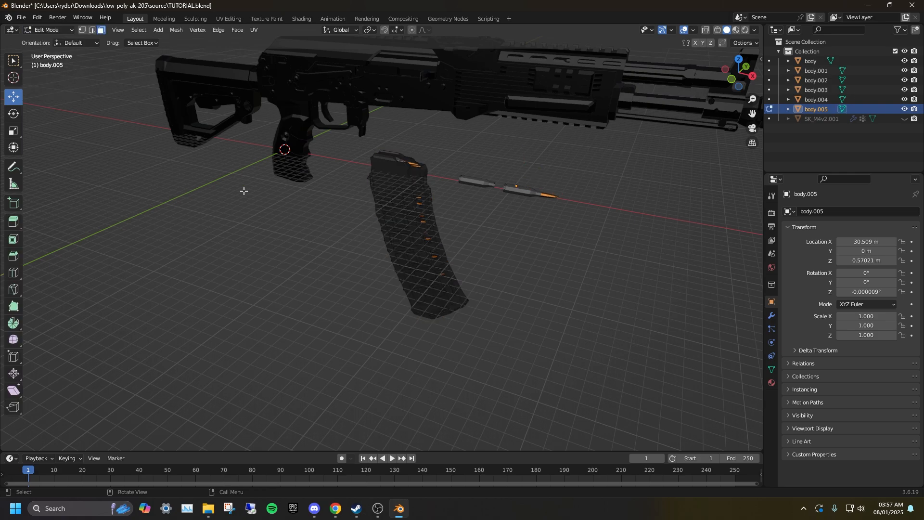
Step: Separate the linked magazine shell from its bullets into its own object and return to Object Mode
key(ctrl+l)
middle_drag(430, 185, 485, 280)
click(173, 30)
mouse_move(197, 118)
click(269, 118)
click(37, 32)
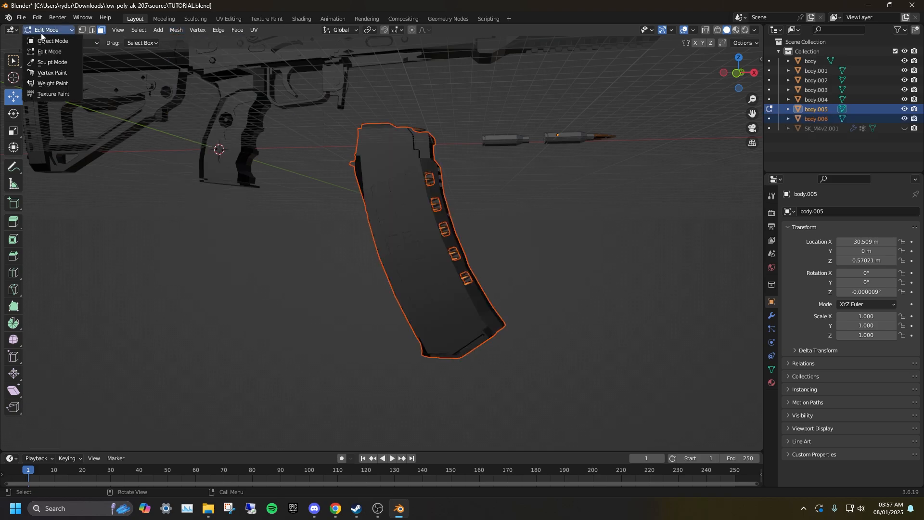
click(41, 41)
Step: Copy and paste the empty magazine shell and shift the copy along the X axis toward the pistol grip
click(386, 211)
middle_drag(386, 211, 387, 221)
scroll(389, 220, down, 2)
key(ctrl+c)
key(ctrl+v)
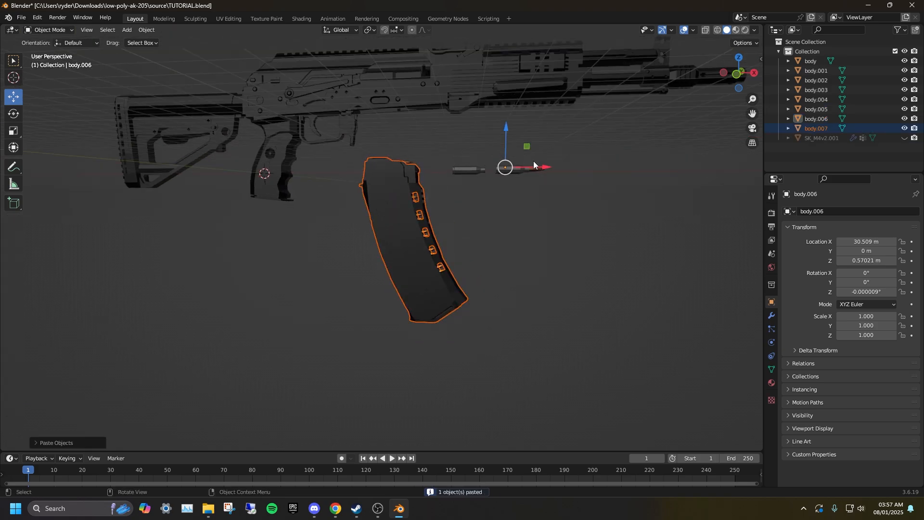
key(g)
key(x)
click(450, 193)
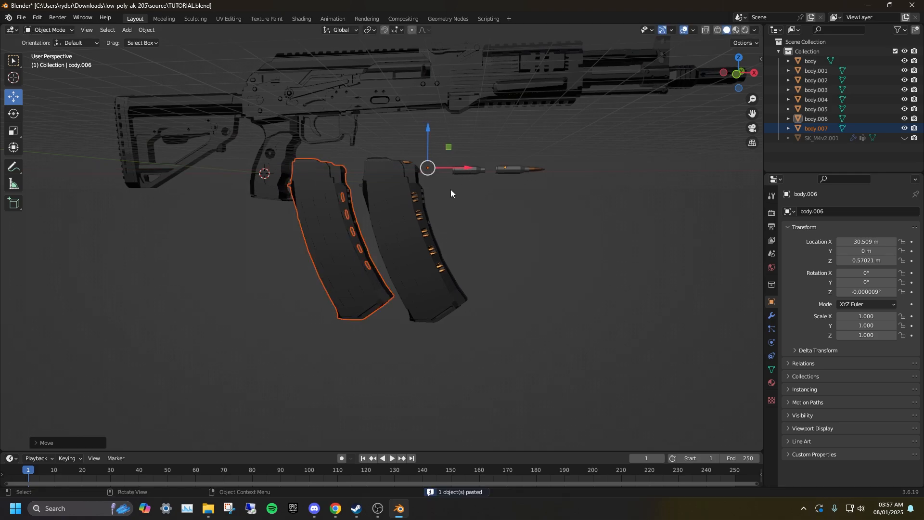
Step: Join the bullets and the original magazine shell into one loaded magazine object
click(416, 198)
shift+click(396, 195)
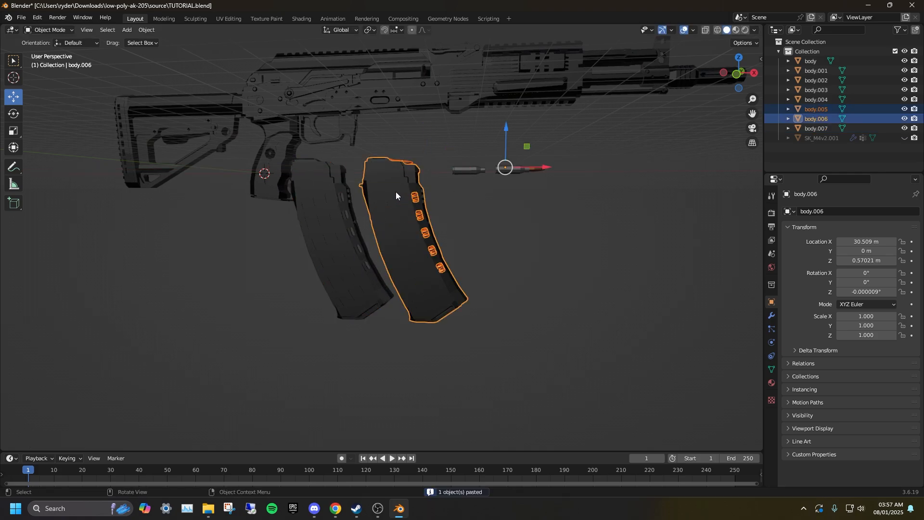
middle_drag(396, 192, 388, 195)
key(Delete)
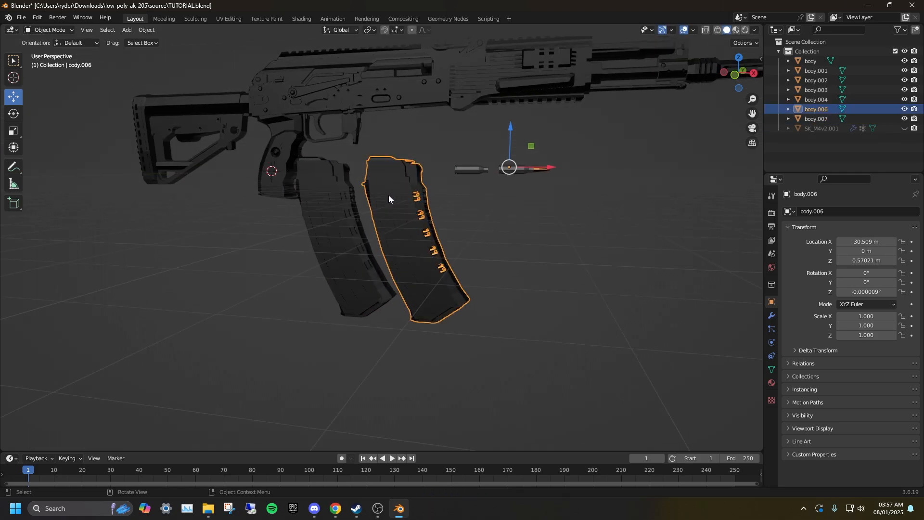
click(510, 226)
Step: Nudge the empty magazine copy along X to a location of about 22.17 m and deselect it
middle_drag(479, 206, 339, 211)
click(339, 210)
drag(463, 166, 472, 167)
click(850, 133)
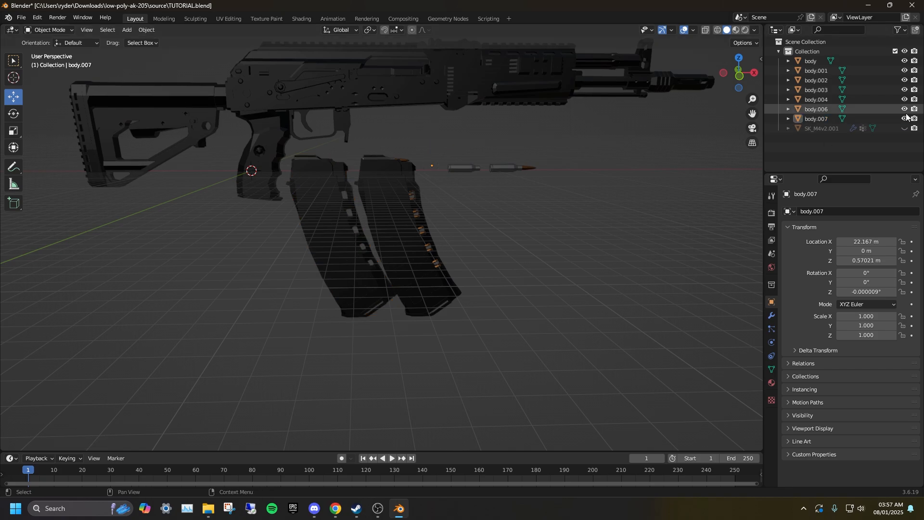
Step: Hide the loaded magazine body.006 and the empty magazine body.007
click(425, 188)
click(904, 108)
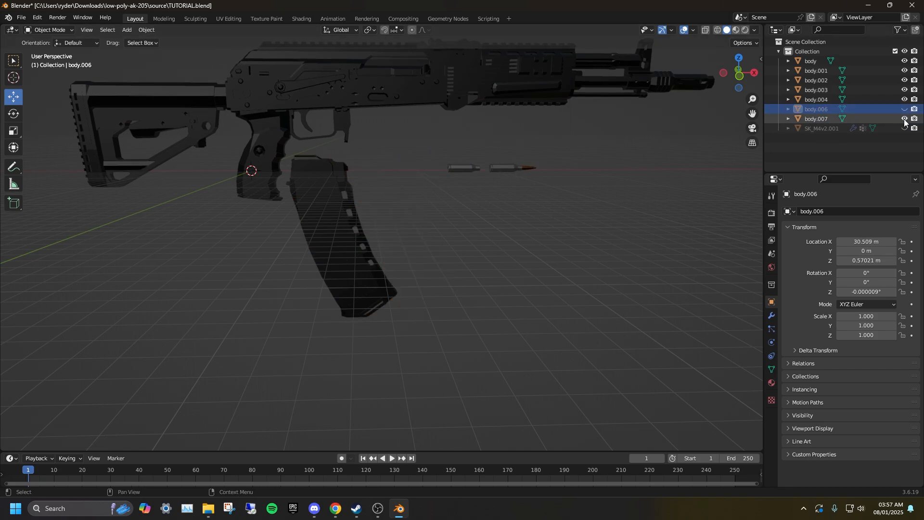
click(904, 119)
click(904, 99)
click(904, 99)
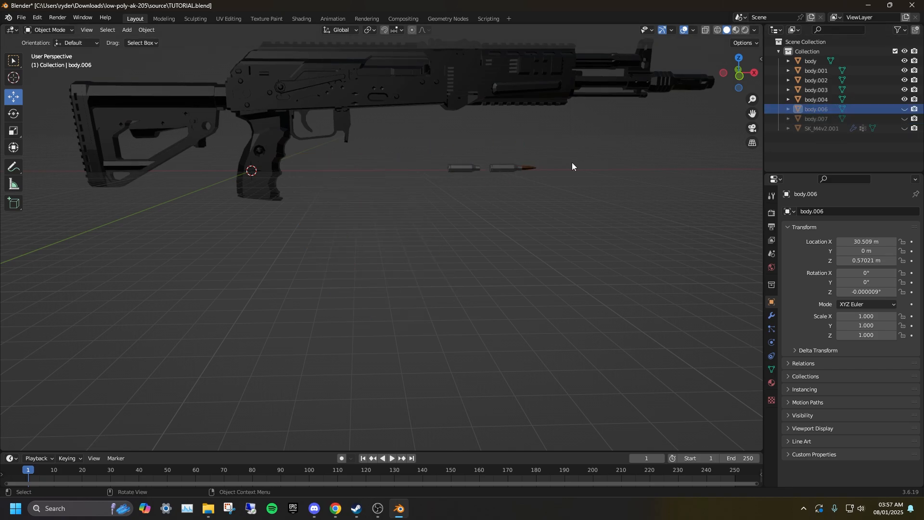
Step: Hide the loose cartridge and empty casing objects, body.003 and body.002, and save the scene
click(512, 168)
click(904, 90)
click(905, 80)
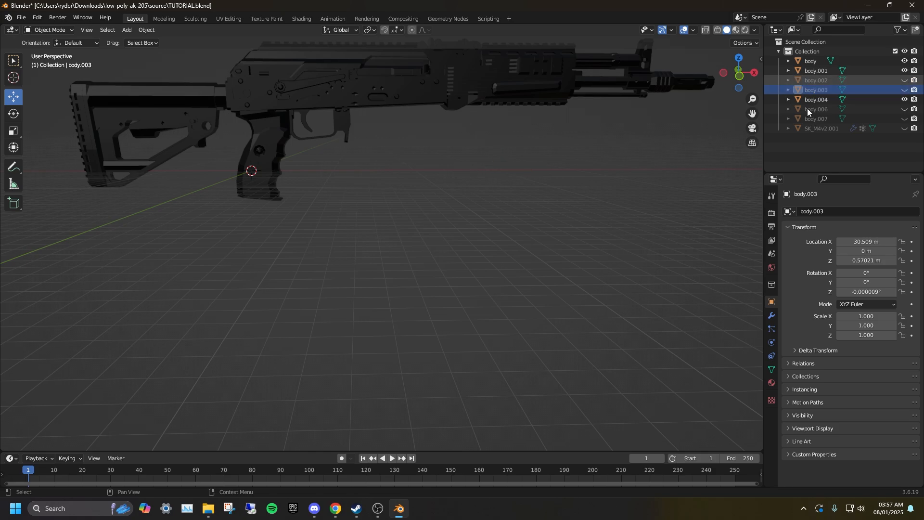
middle_drag(428, 158, 416, 191)
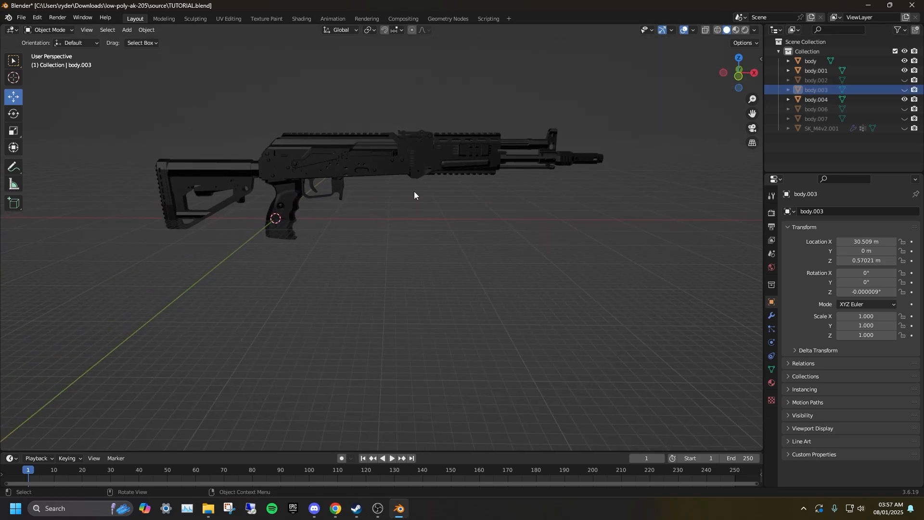
key(ctrl+s)
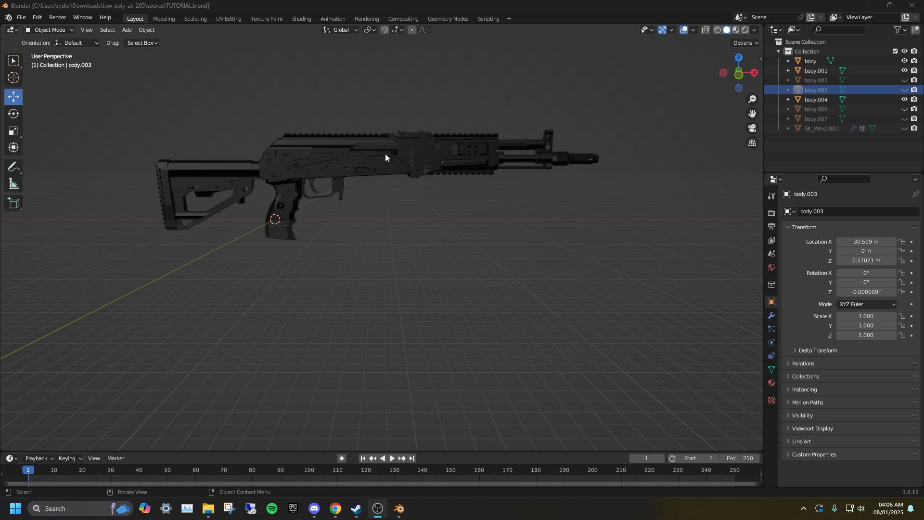
Step: Select the main gun body and enter Edit Mode on it
click(384, 154)
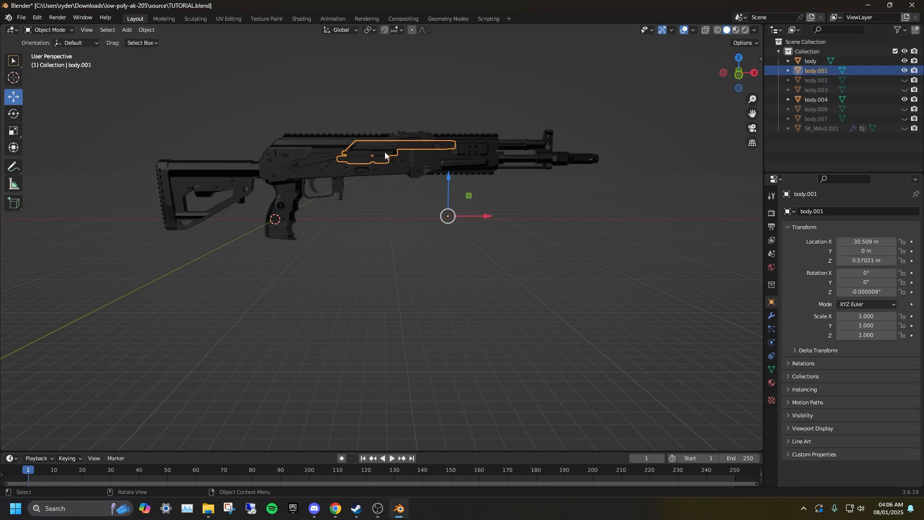
click(320, 145)
shift+middle_drag(319, 143, 341, 167)
click(63, 31)
click(58, 55)
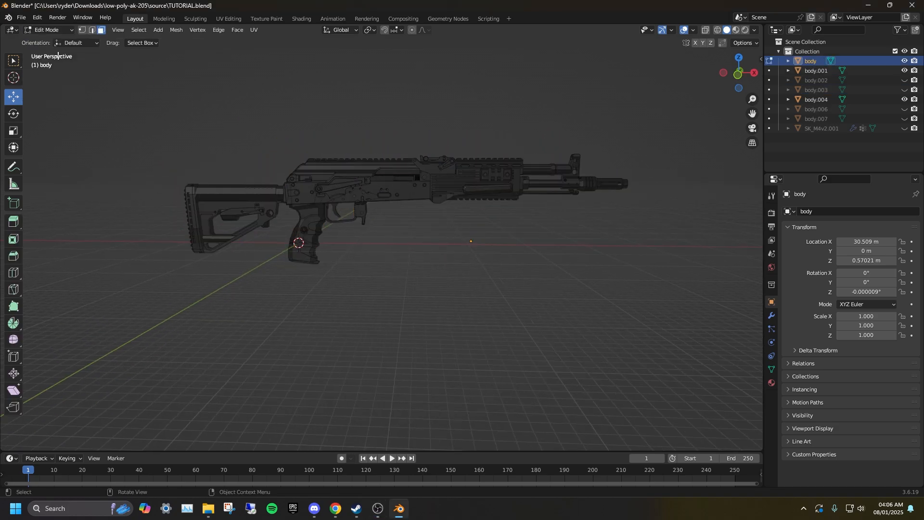
Step: Add a vertex group named Body to the main gun body
click(771, 369)
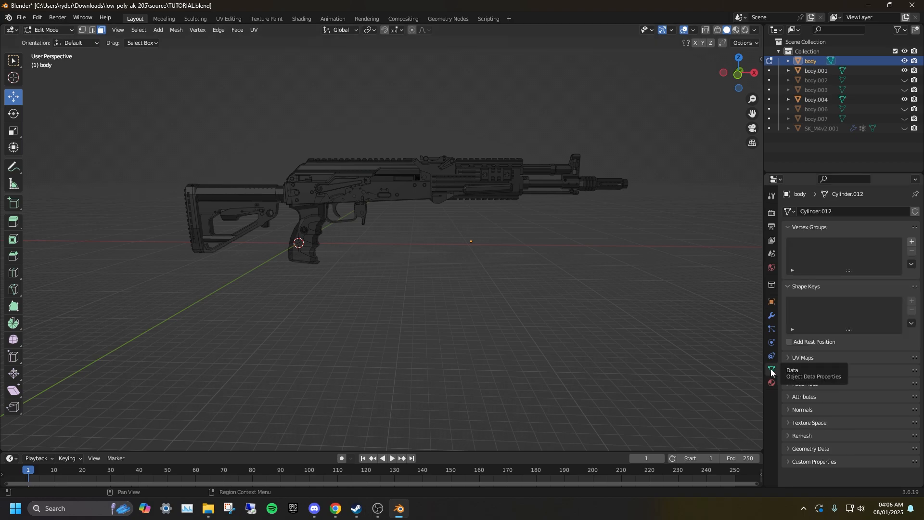
click(909, 243)
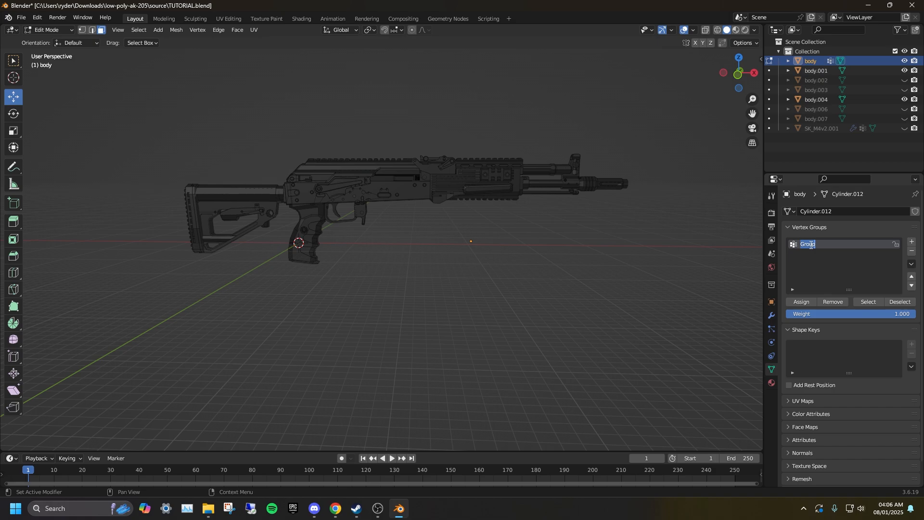
text(Bo)
middle_drag(431, 246, 435, 246)
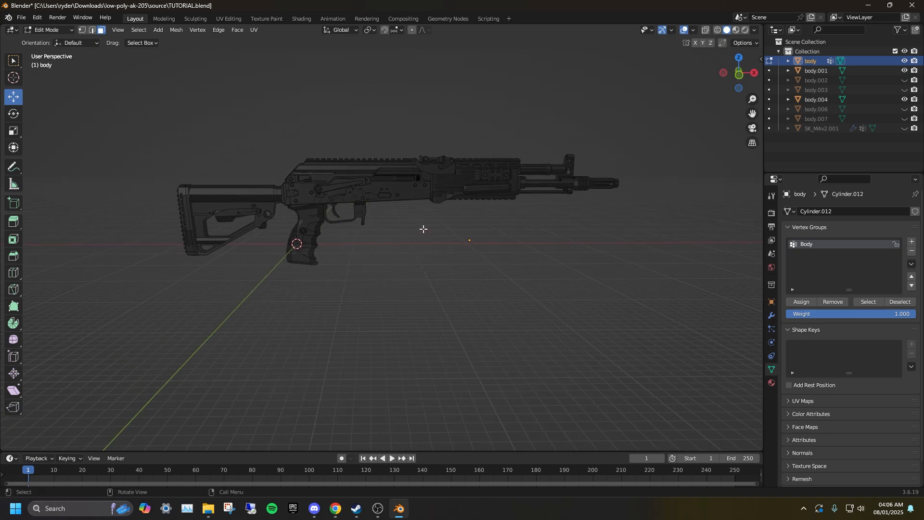
Step: Assign the entire gun body mesh to the Body vertex group and check the assignment by selecting the group
key(a)
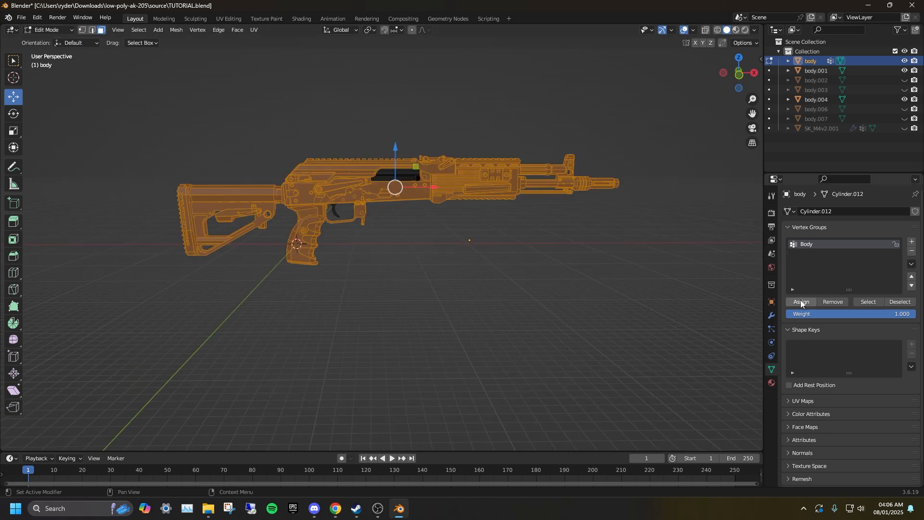
key(alt+a)
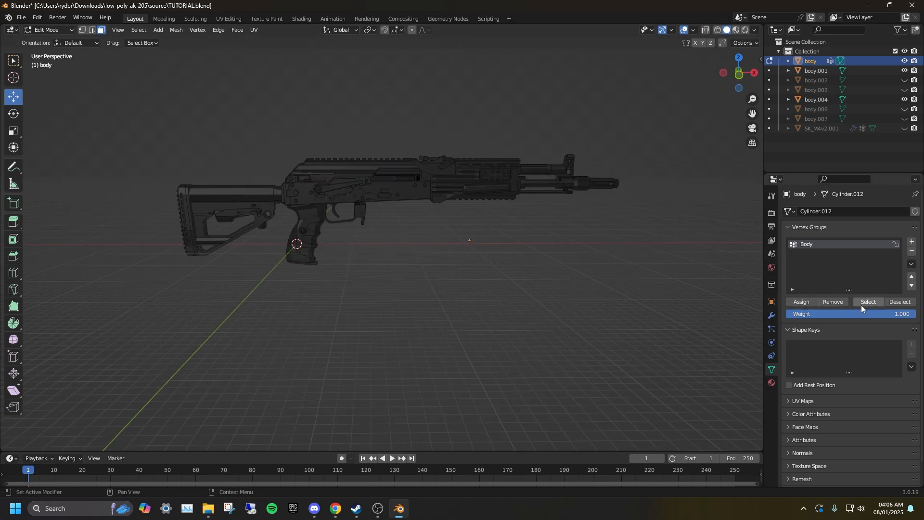
click(861, 303)
key(alt+a)
Step: Return to Object Mode, clear the object selection and save the scene
click(50, 32)
click(51, 43)
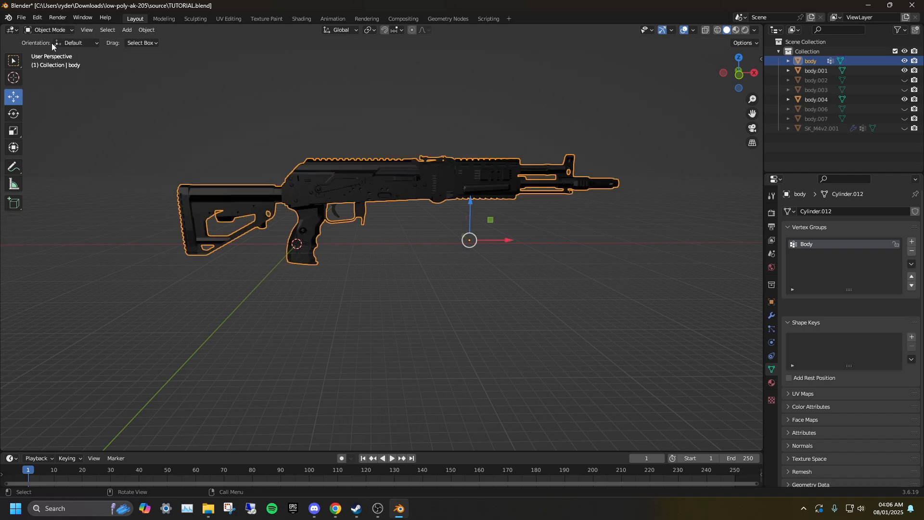
middle_drag(405, 230, 407, 246)
click(408, 246)
key(ctrl+s)
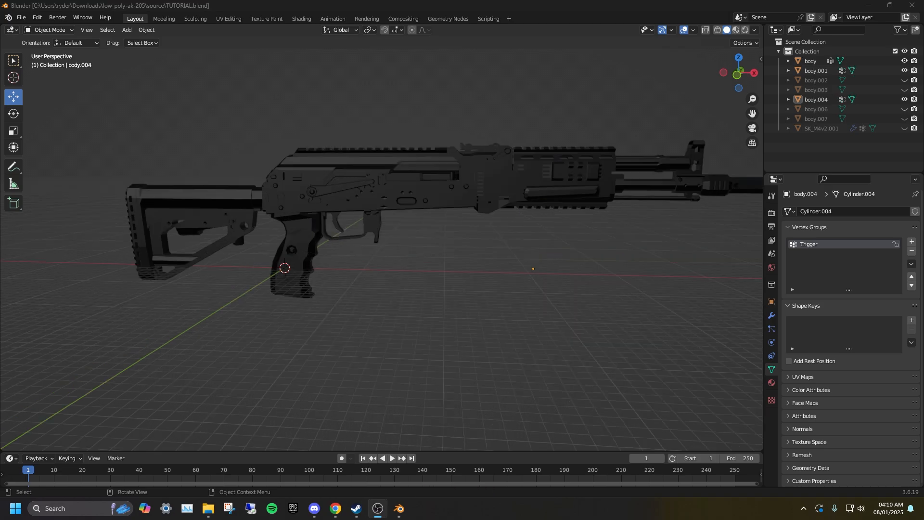
Step: Join the charging handle and trigger objects into the main gun body
middle_drag(313, 285, 337, 260)
click(430, 174)
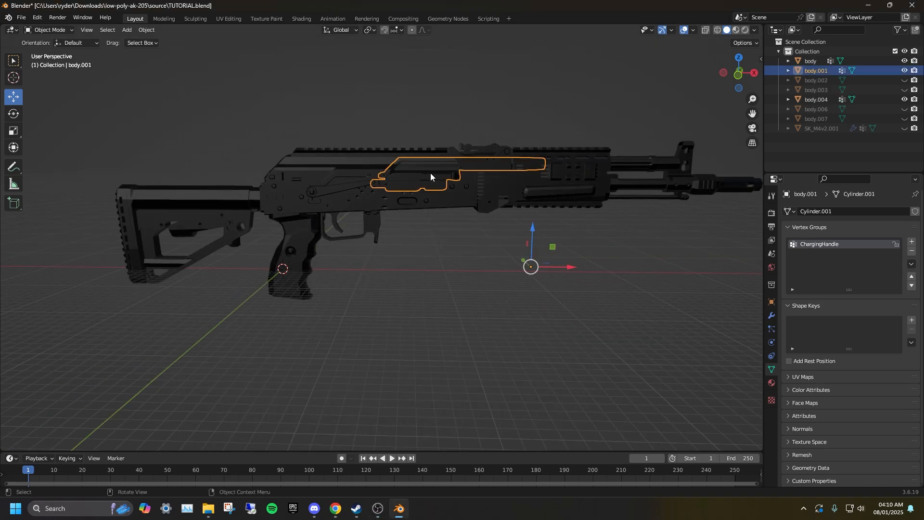
shift+click(333, 223)
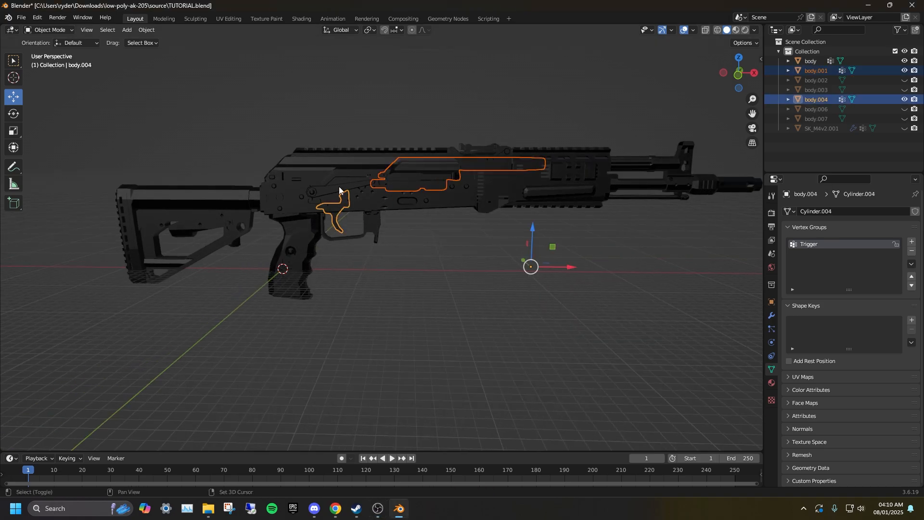
shift+click(339, 181)
key(ctrl+j)
Step: Enter Edit Mode on the joined gun, select the Body vertex group to check it, and clear the selection
click(48, 30)
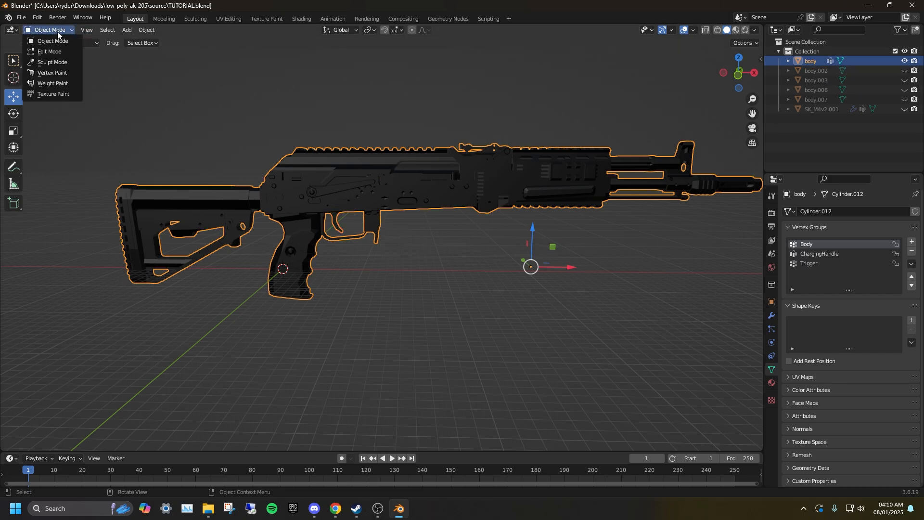
click(44, 42)
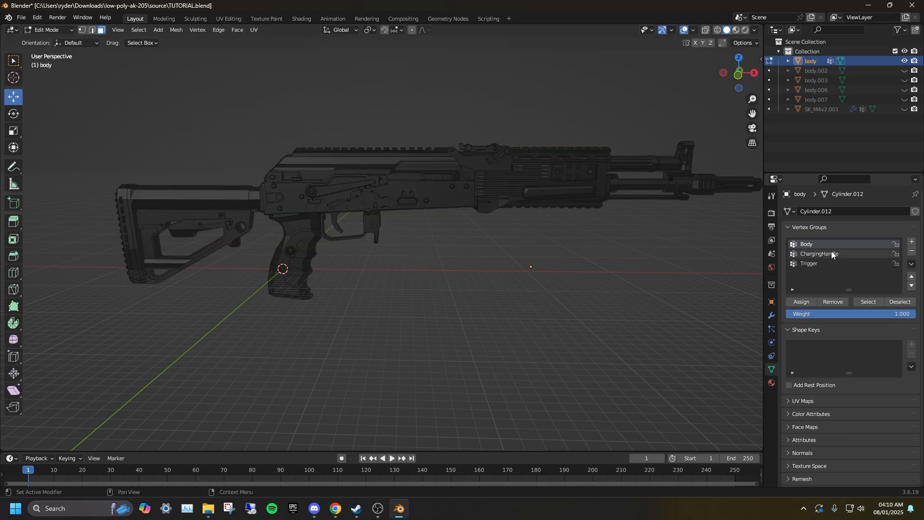
click(868, 301)
click(456, 264)
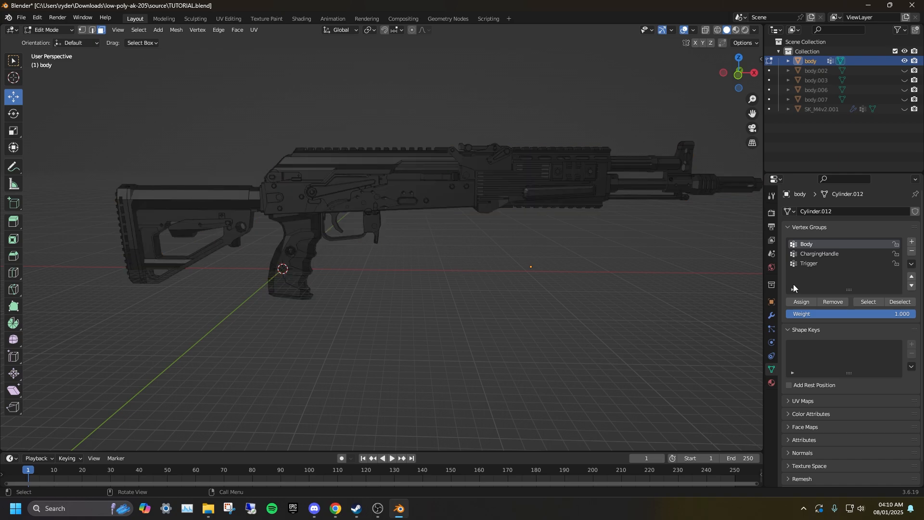
Step: Check the ChargingHandle and Trigger vertex groups by selecting each group's geometry, clearing the selection after each check
click(836, 254)
click(867, 302)
click(468, 270)
click(818, 263)
click(867, 302)
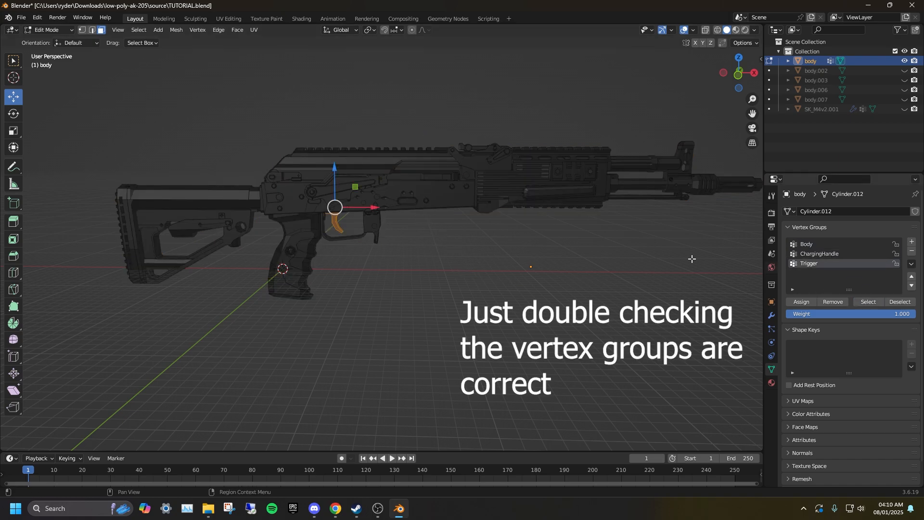
key(alt+a)
Step: Return to Object Mode, deselect the joined gun and save the scene
click(57, 29)
click(64, 43)
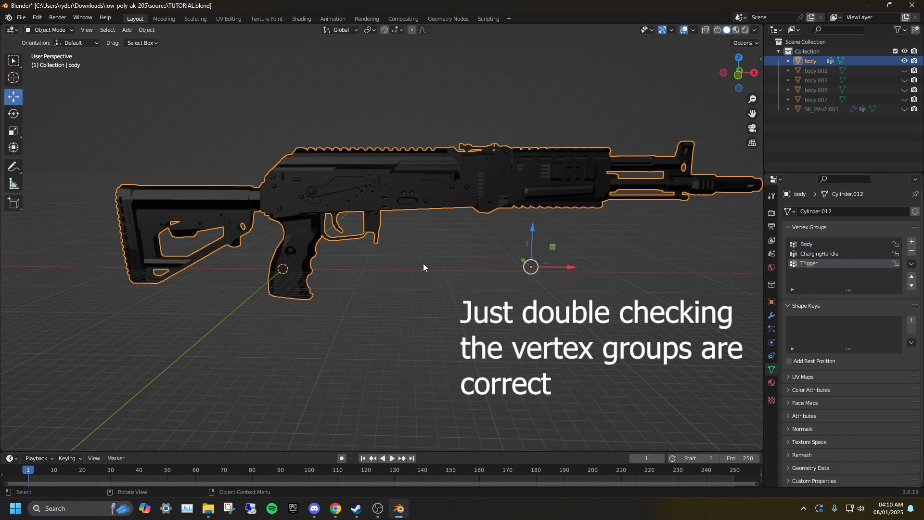
click(422, 264)
key(ctrl+s)
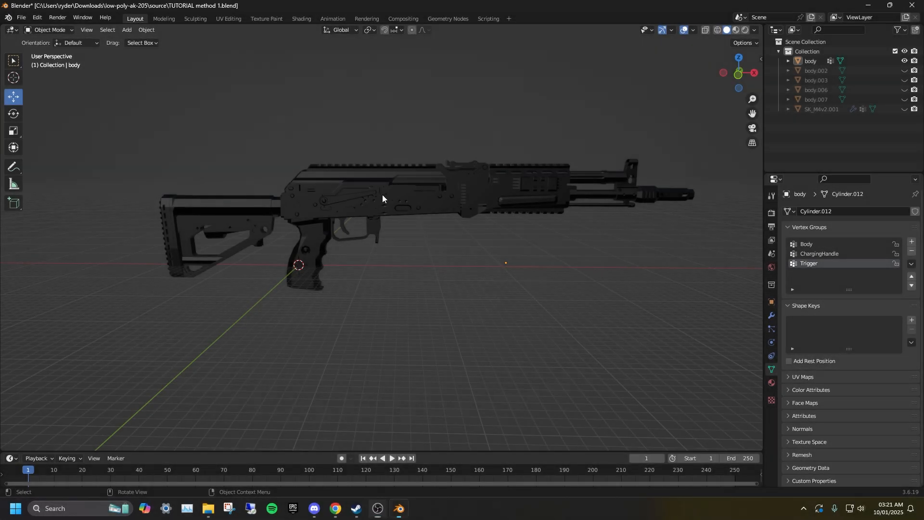
Step: Add an armature at the 3D cursor and scale it up until its bone is roughly as tall as the gun
click(132, 29)
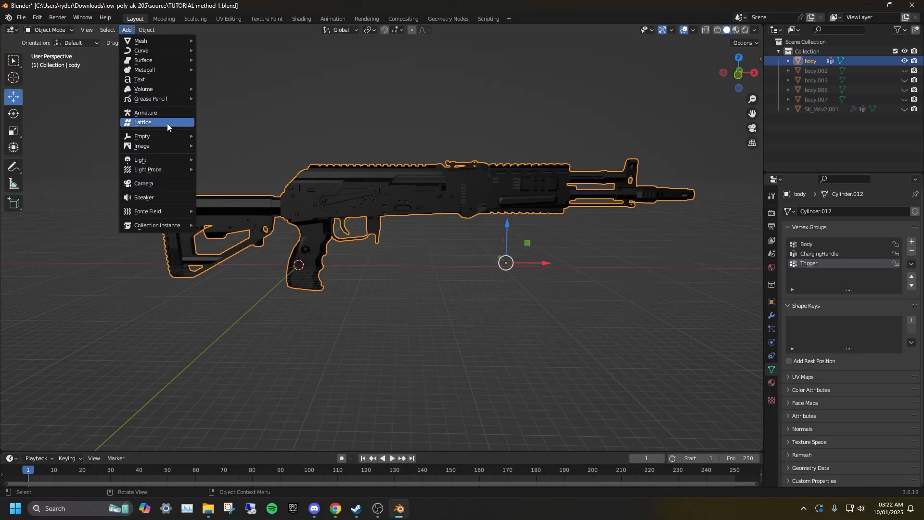
click(162, 114)
middle_drag(348, 302, 378, 255)
key(s)
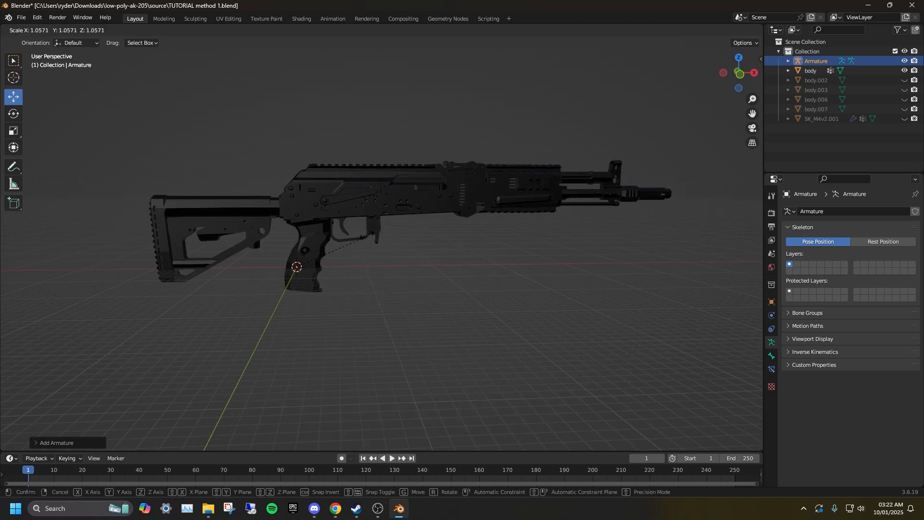
click(378, 253)
key(s)
click(504, 168)
key(s)
click(307, 248)
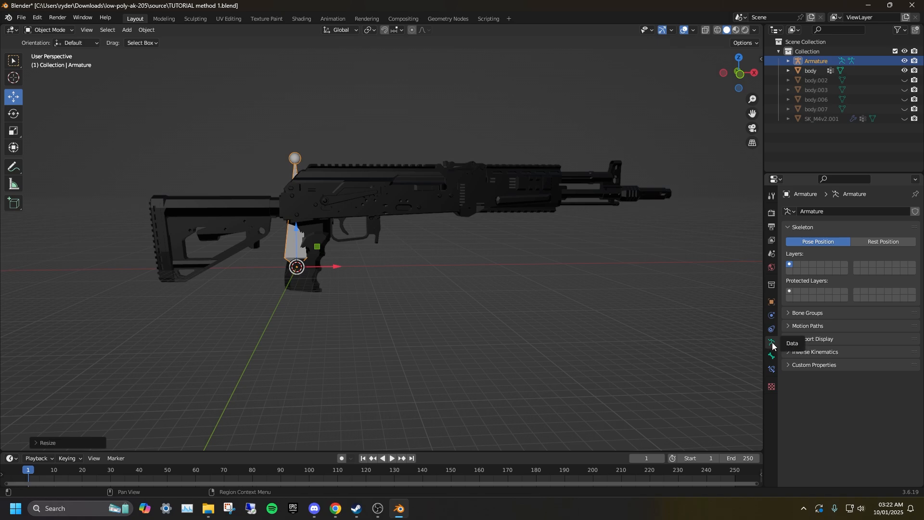
Step: Set the armature to display In Front so its bone shows through the gun mesh
click(801, 338)
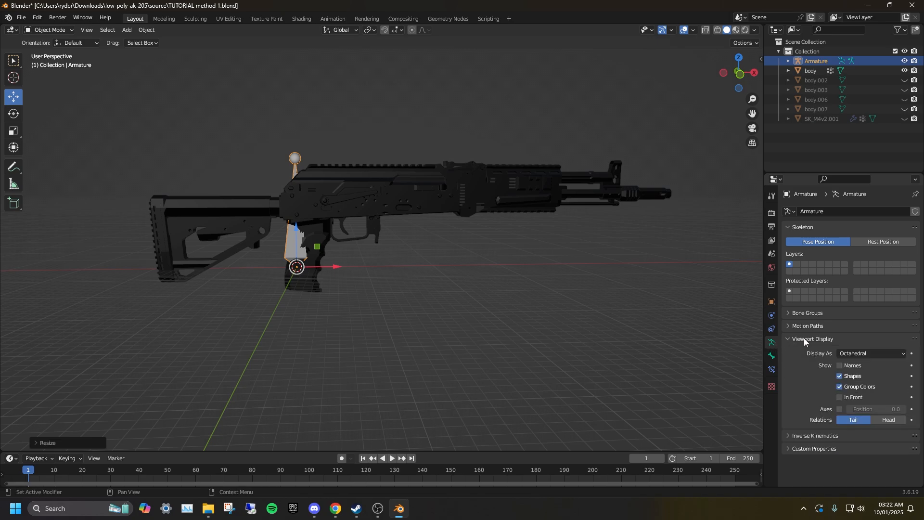
click(844, 398)
middle_drag(613, 228, 495, 242)
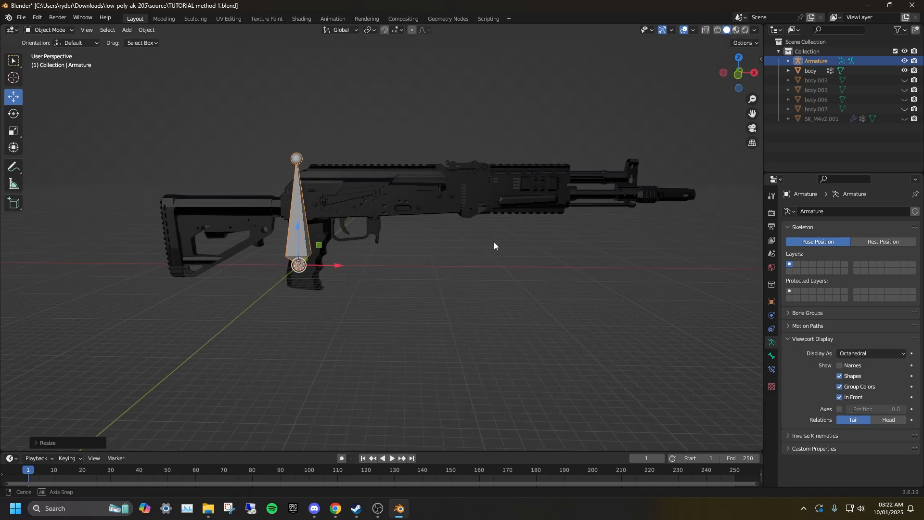
Step: In the armature's Edit Mode and front view, rotate the bone horizontal, move it below the stock and clear the selection
click(56, 31)
click(46, 50)
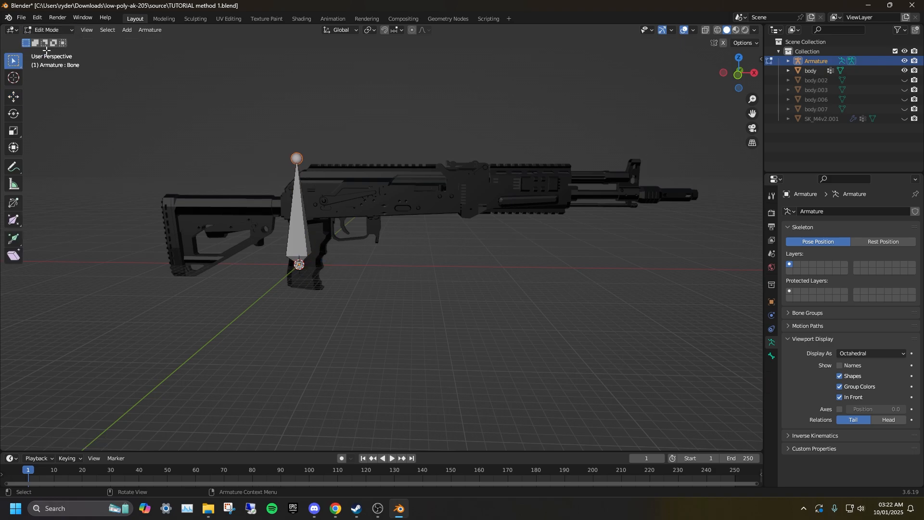
click(738, 75)
click(294, 223)
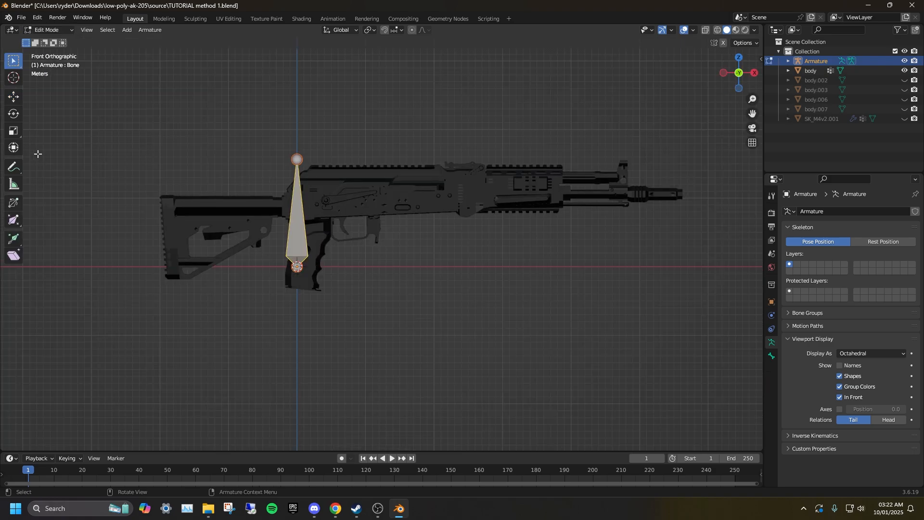
click(13, 114)
drag(321, 179, 355, 244)
click(13, 96)
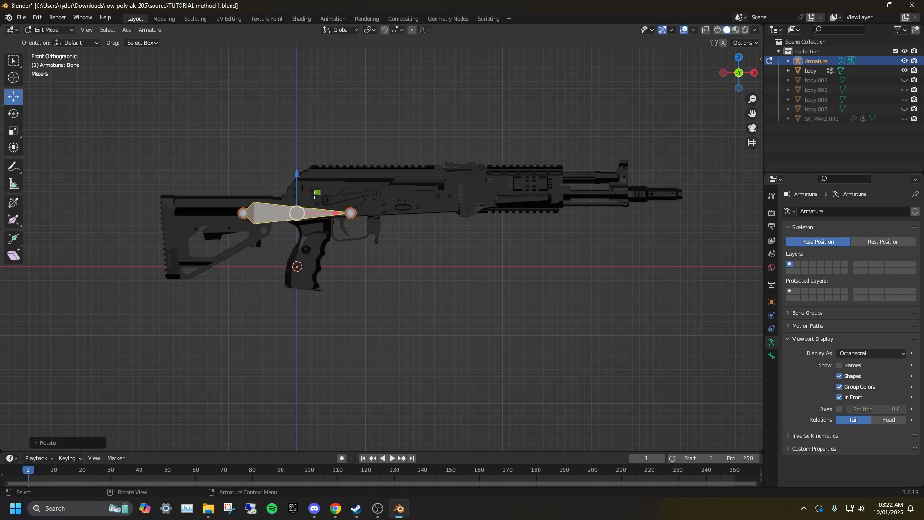
drag(317, 193, 238, 288)
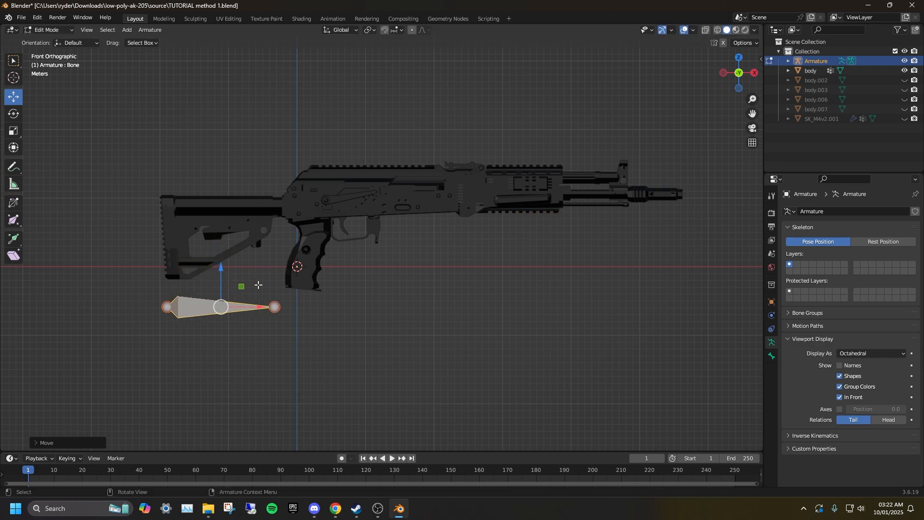
click(313, 318)
Step: Extrude a second bone horizontally forward from the tip of the first bone
scroll(342, 260, down, 3)
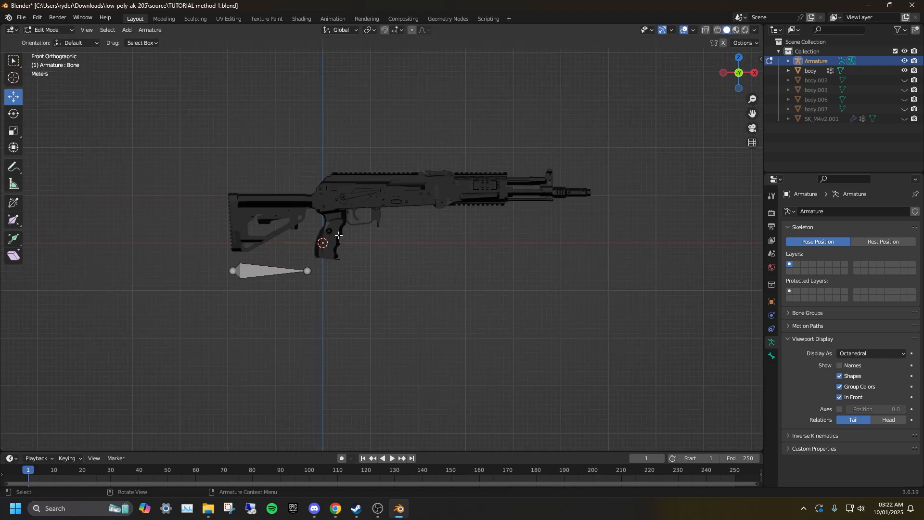
scroll(344, 244, up, 3)
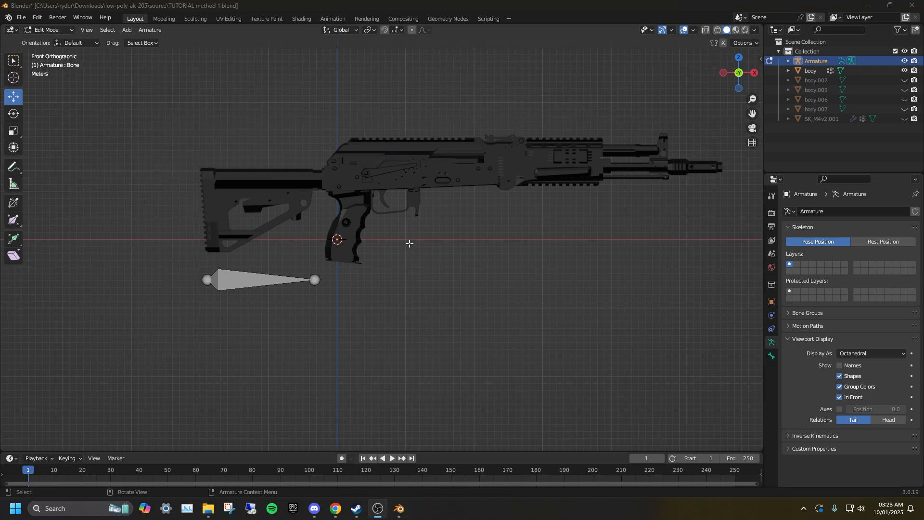
shift+middle_drag(353, 266, 356, 267)
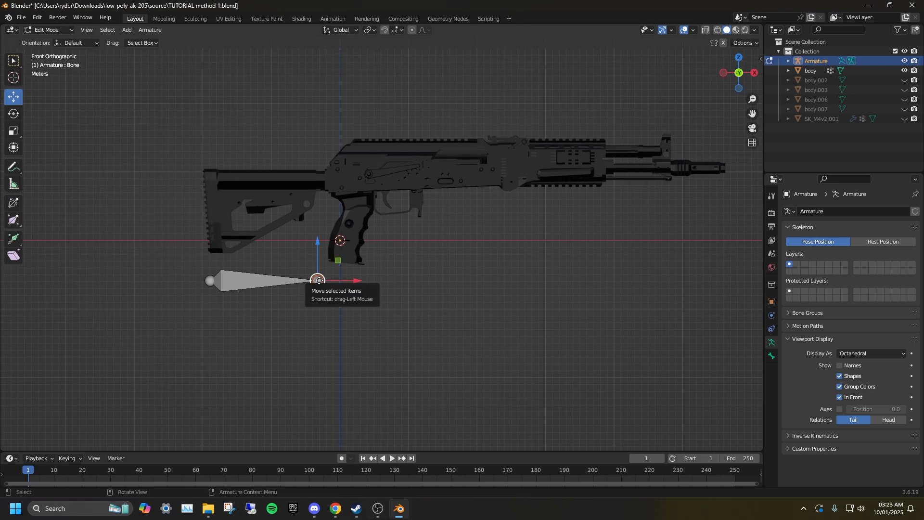
key(e)
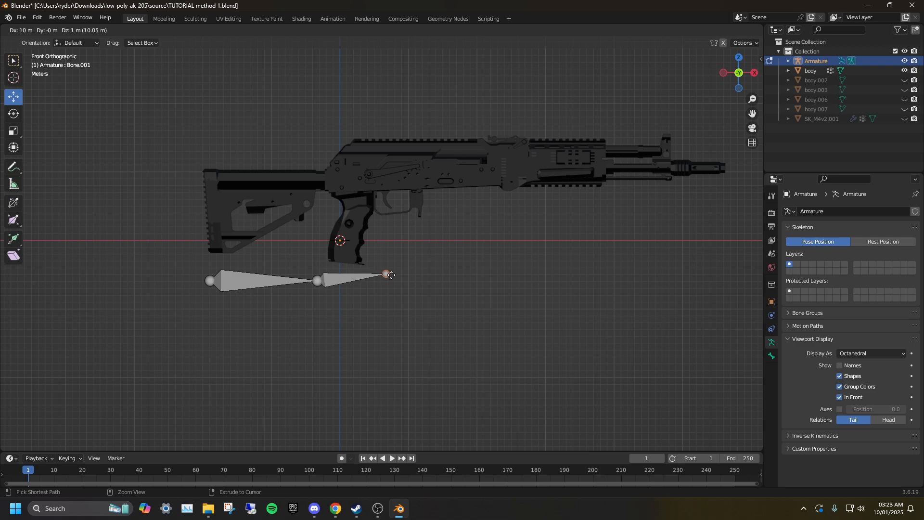
click(423, 282)
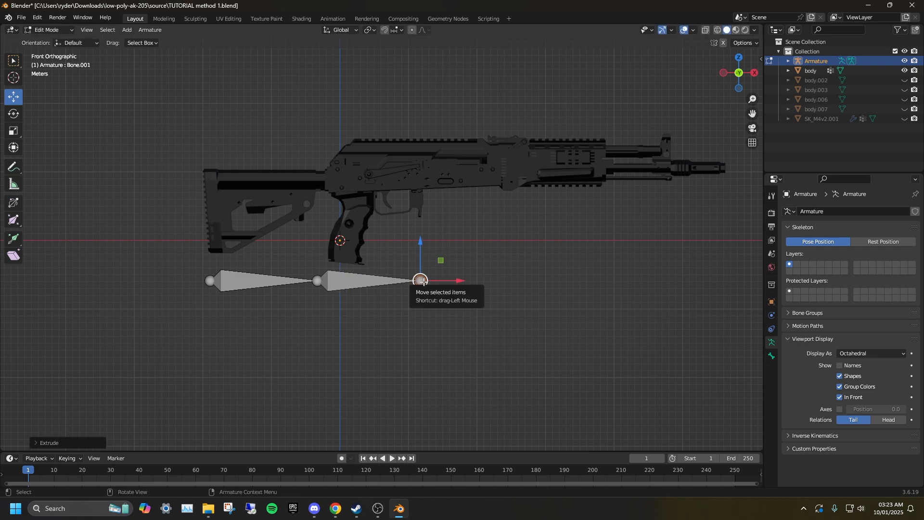
Step: Disconnect the second bone from the first one while keeping its parent relationship
click(357, 284)
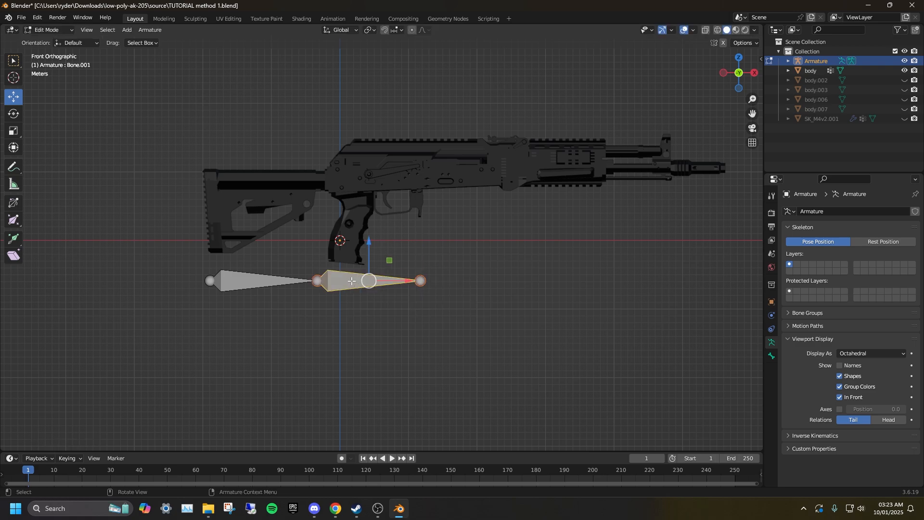
right_click(353, 281)
mouse_move(310, 380)
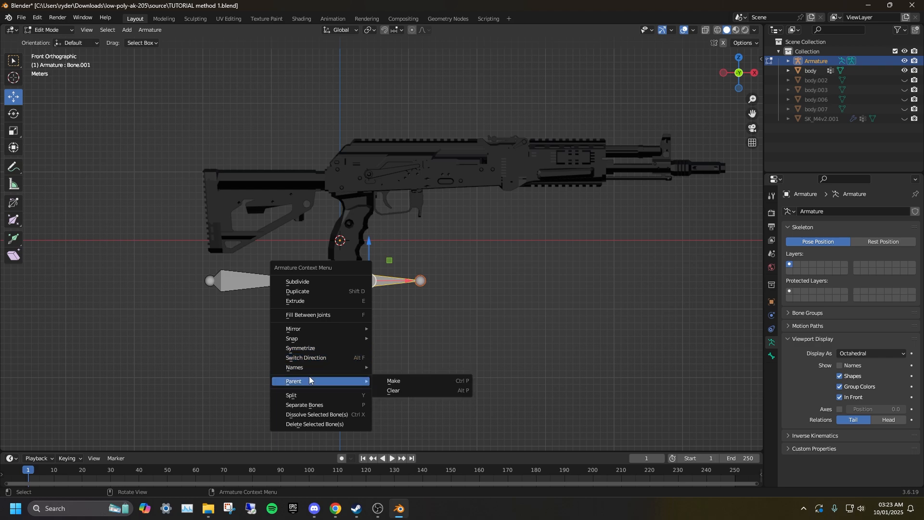
click(397, 390)
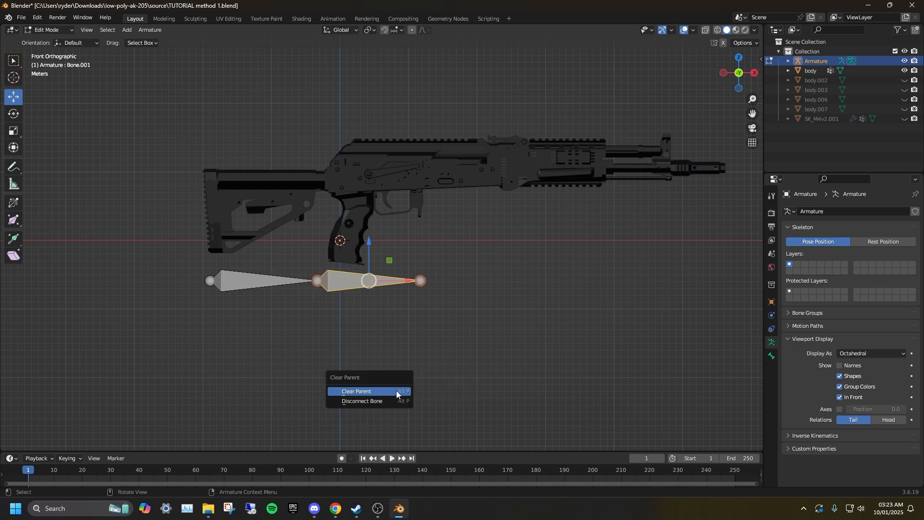
click(355, 403)
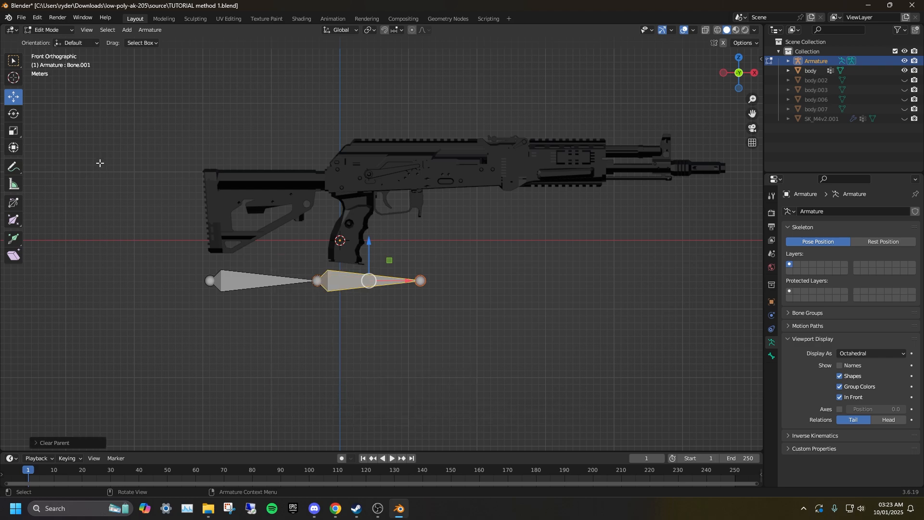
Step: Move the disconnected bone up onto the receiver by the charging handle, scale it down slightly and deselect it
drag(394, 265, 454, 140)
key(s)
click(523, 125)
mouse_move(413, 196)
shift+middle_down()
mouse_move(408, 233)
mouse_move(422, 198)
shift+middle_up()
click(449, 231)
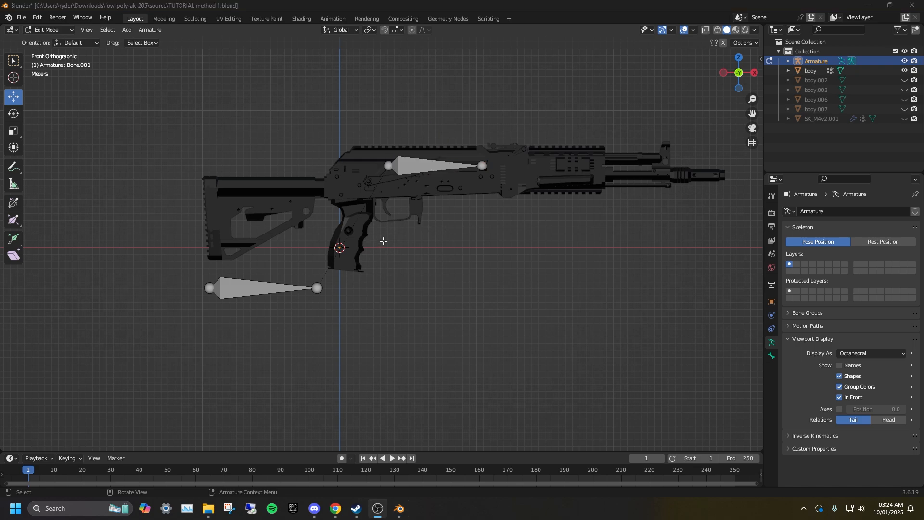
Step: Extrude another horizontal bone forward from the tip of the root bone below the stock
shift+middle_drag(384, 241, 382, 246)
scroll(347, 273, up, 3)
click(270, 332)
key(e)
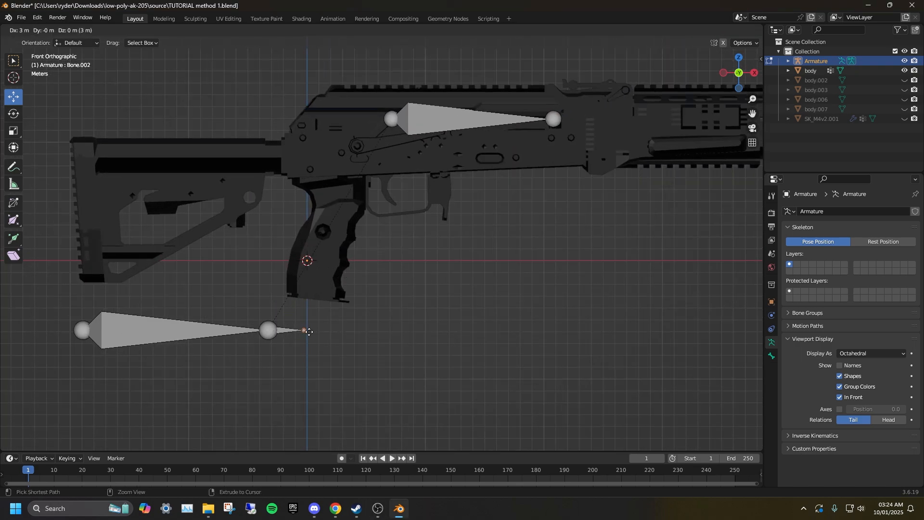
click(410, 330)
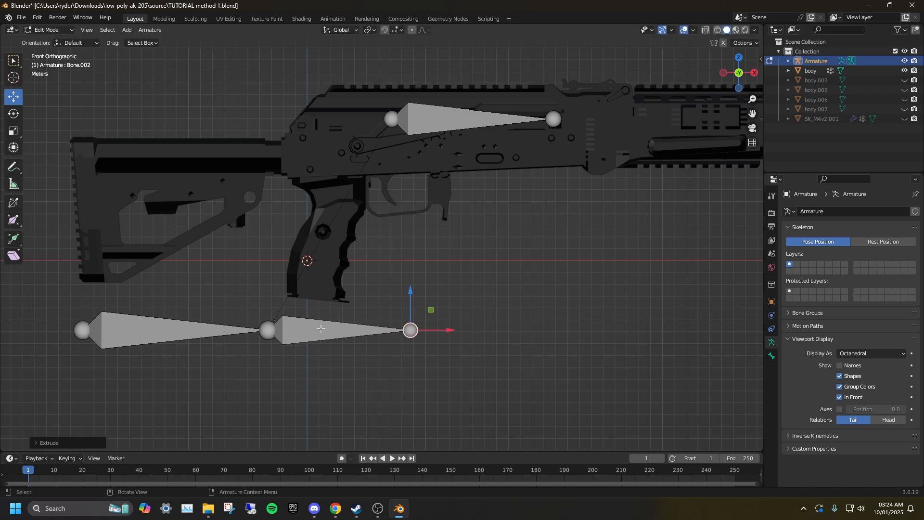
Step: Disconnect the newly extruded bone from the root bone while keeping it parented
click(321, 329)
right_click(321, 328)
mouse_move(320, 328)
click(361, 337)
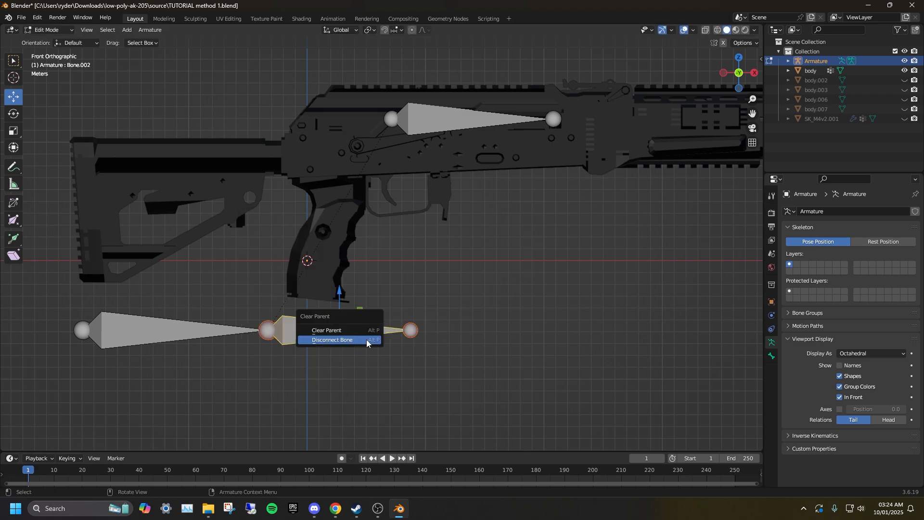
click(366, 339)
Step: Move the third bone up to the trigger area and scale it down
key(g)
click(439, 202)
key(s)
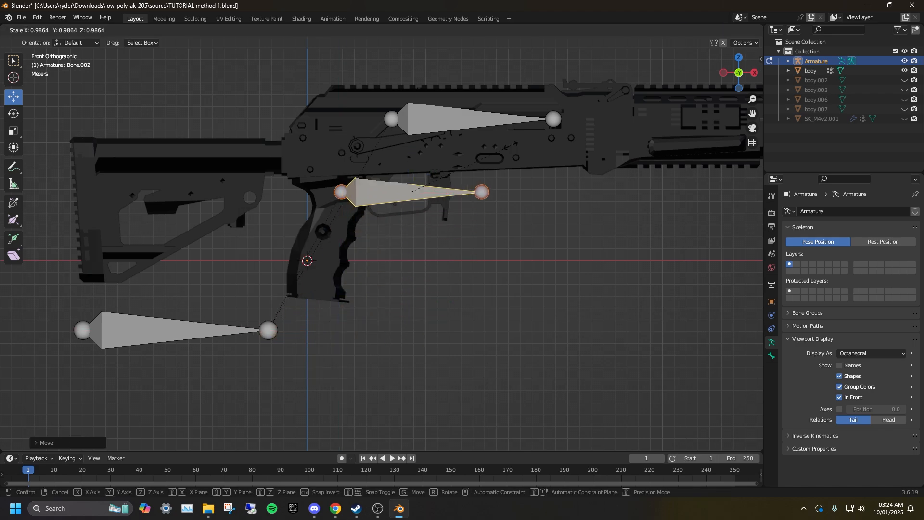
click(467, 156)
shift+middle_drag(464, 156, 466, 195)
scroll(466, 195, up, 4)
Step: Rotate the trigger bone diagonally so it points up and rearward, place its base at the top of the trigger, and shrink it further
click(14, 114)
drag(424, 195, 423, 345)
click(14, 96)
drag(467, 205, 378, 136)
key(s)
click(396, 110)
scroll(440, 159, down, 5)
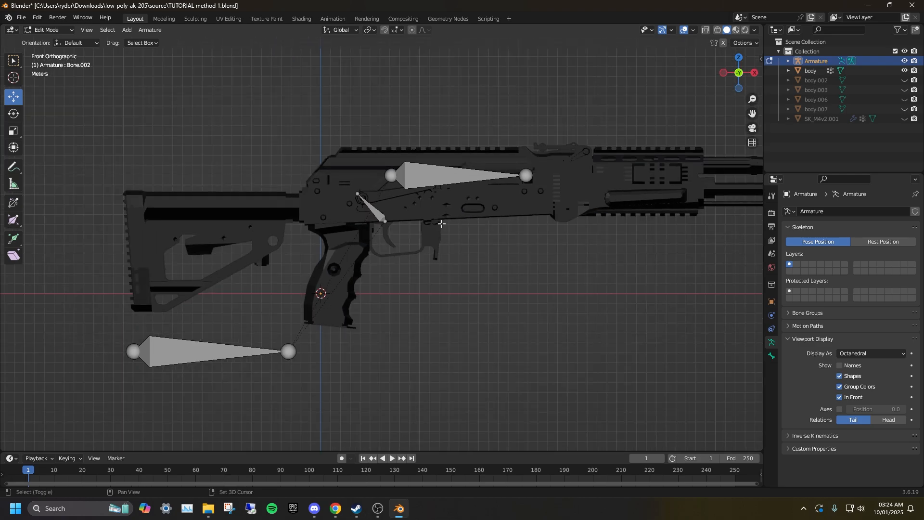
shift+middle_drag(442, 224, 372, 217)
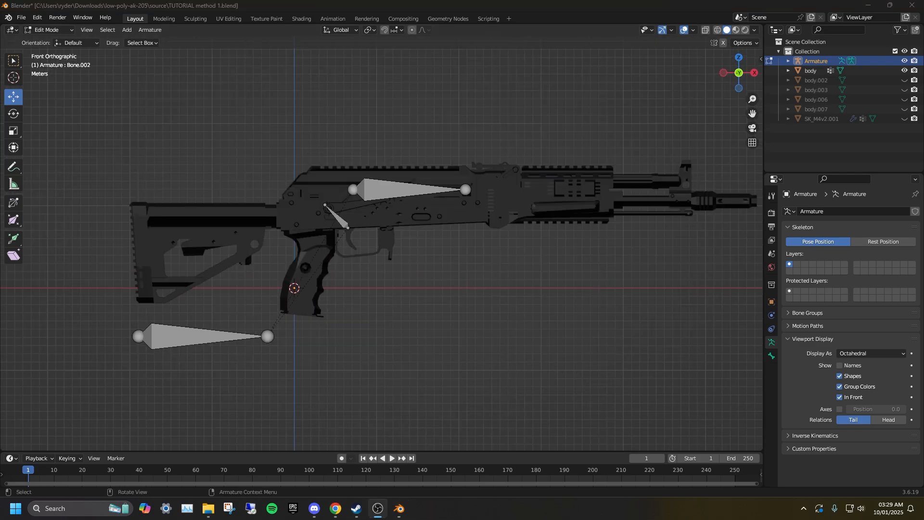
Step: Expand the armature's bone hierarchy and rename the root bone to Body
shift+middle_drag(336, 285, 336, 268)
click(789, 62)
click(798, 71)
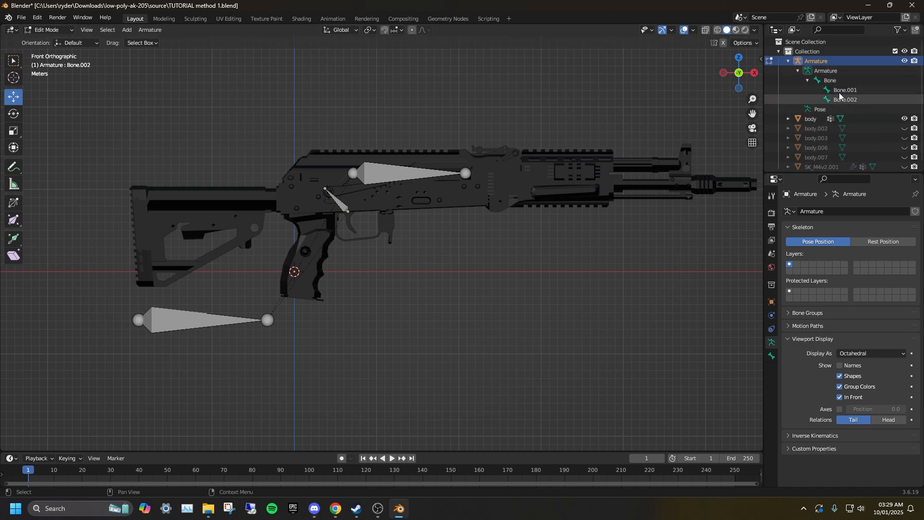
click(837, 82)
double_click(839, 82)
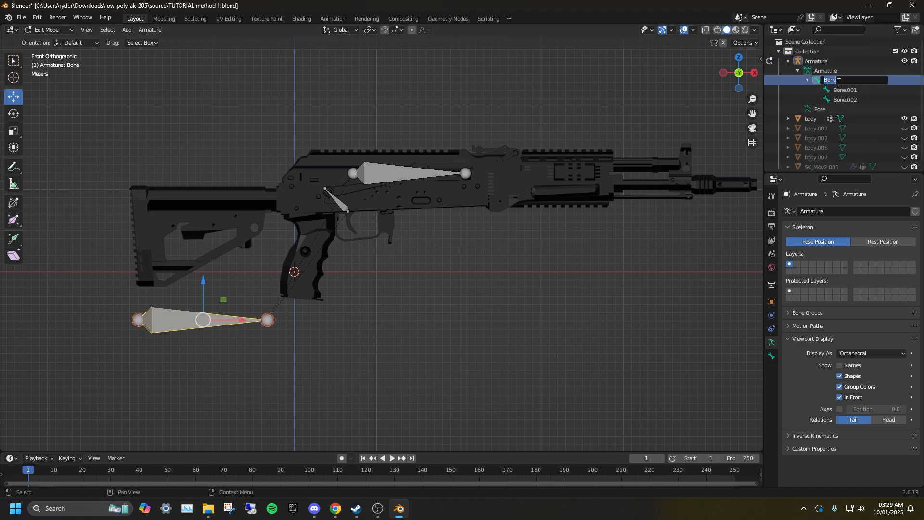
text(Body)
key(Return)
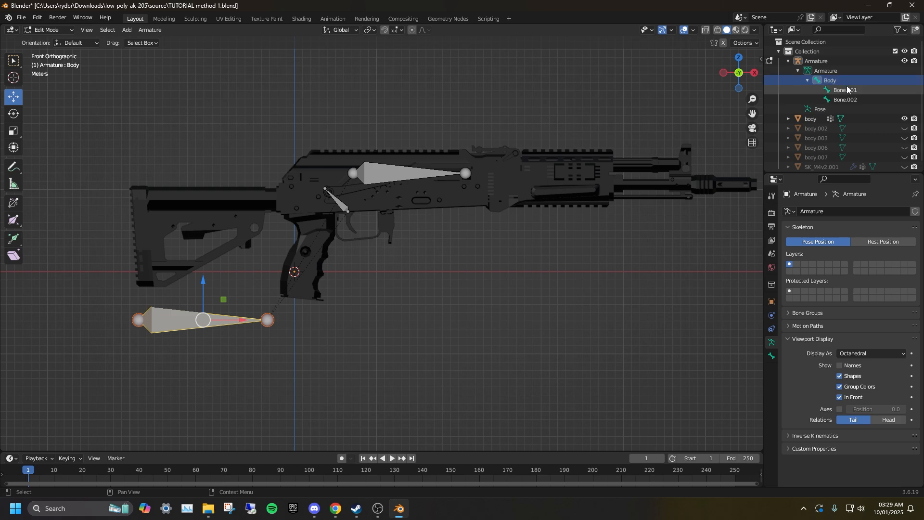
Step: Rename Bone.001 to ChargingHandle and Bone.002 to Trigger
double_click(850, 90)
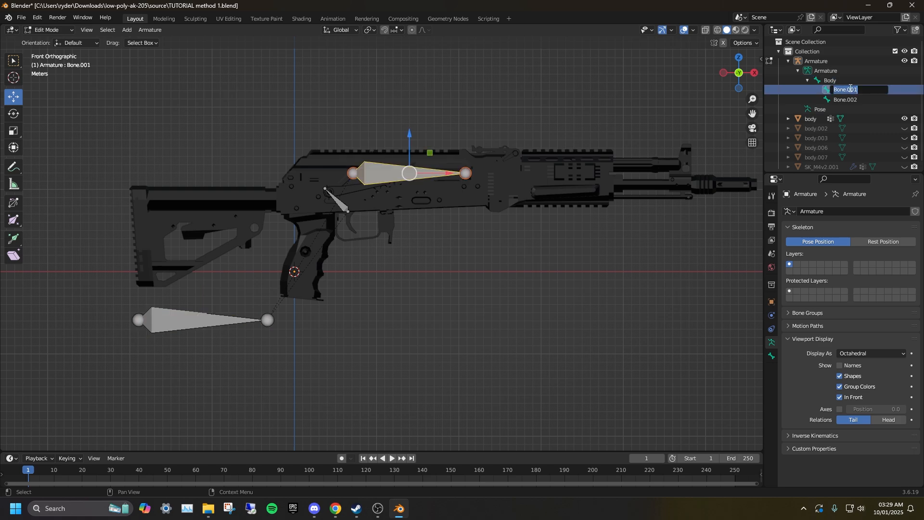
text(ChargingHandle)
key(Return)
double_click(851, 100)
text(Trigger)
key(Return)
Step: In Object Mode, select the gun body mesh and apply All Transforms to it
scroll(509, 144, down, 1)
click(494, 249)
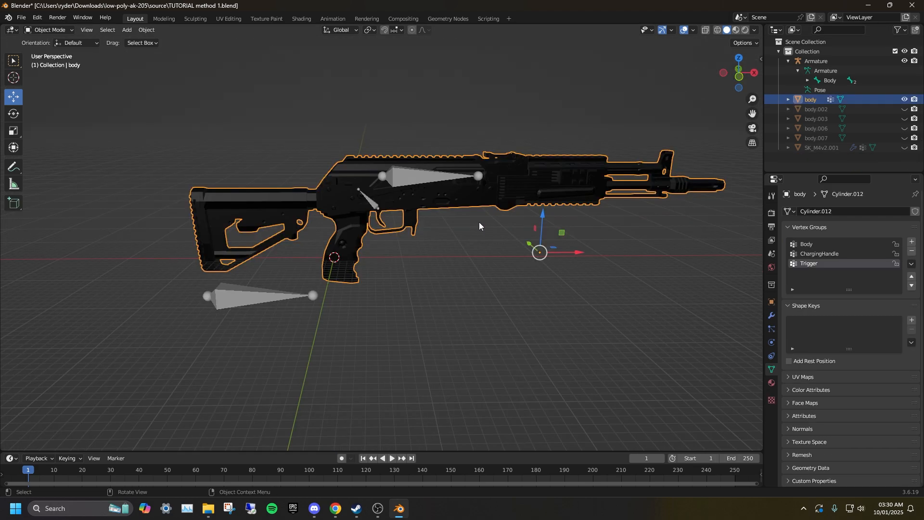
key(ctrl+a)
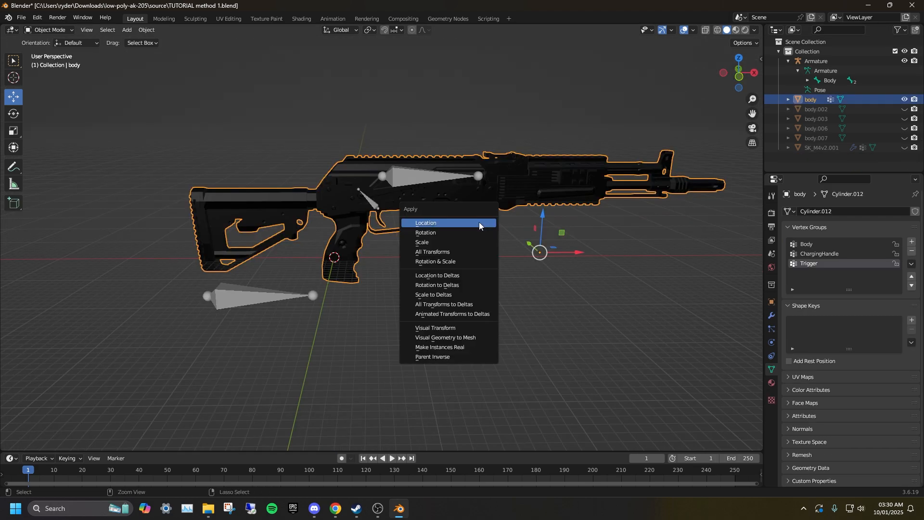
click(464, 252)
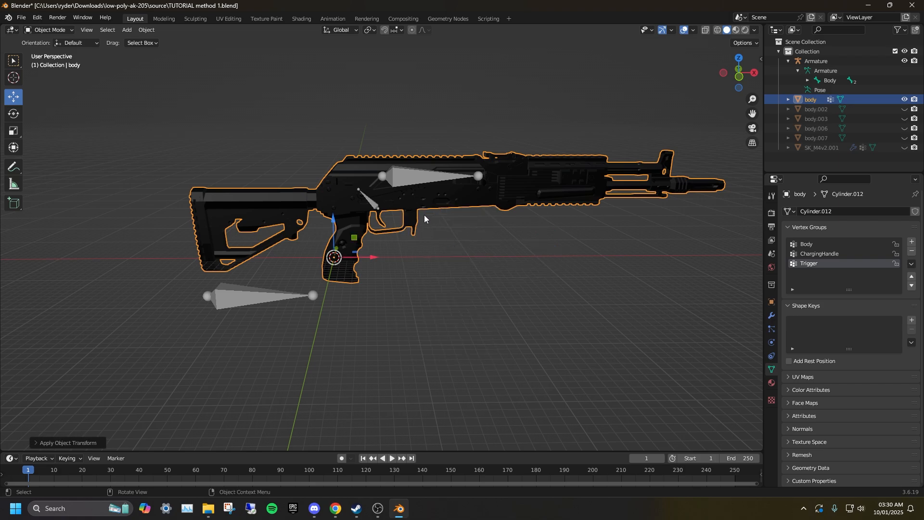
Step: Apply All Transforms to the armature
click(401, 177)
key(ctrl+a)
click(401, 177)
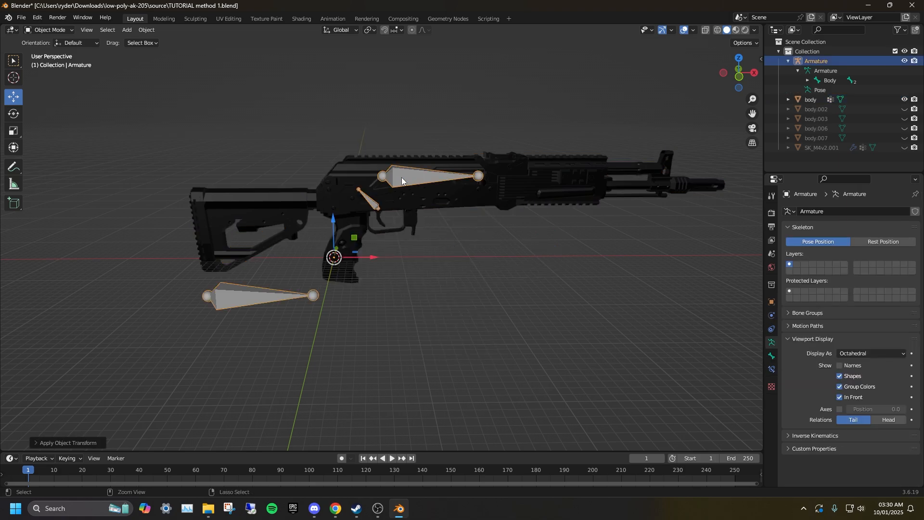
Step: Parent the gun body mesh to the armature using Armature Deform With Empty Groups
click(423, 200)
middle_drag(423, 200, 429, 216)
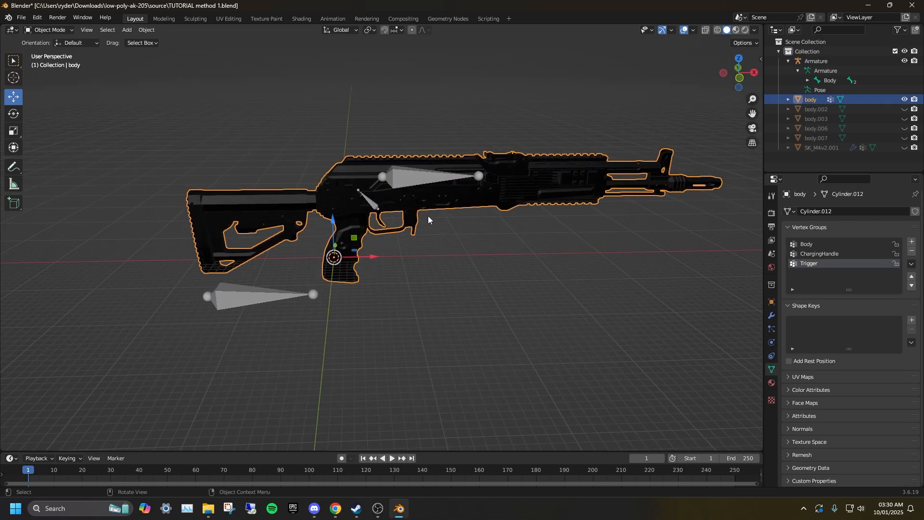
shift+click(401, 179)
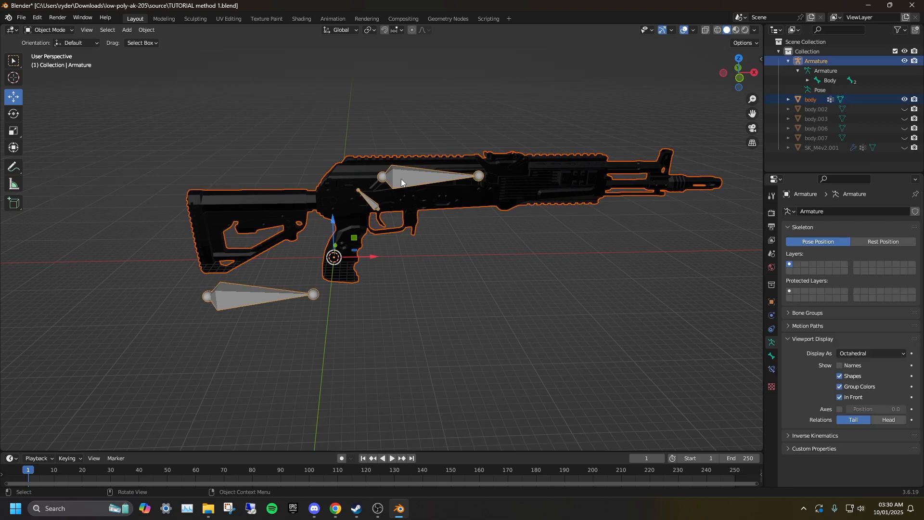
right_click(400, 179)
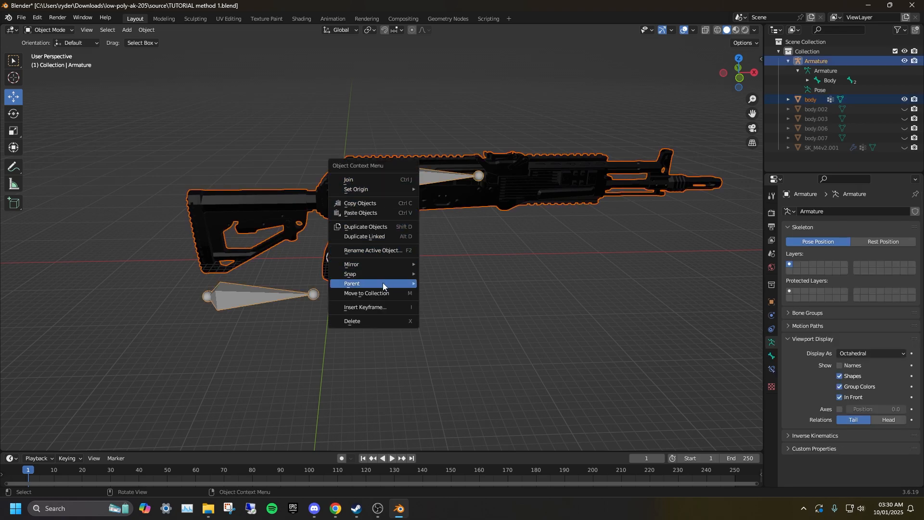
mouse_move(382, 285)
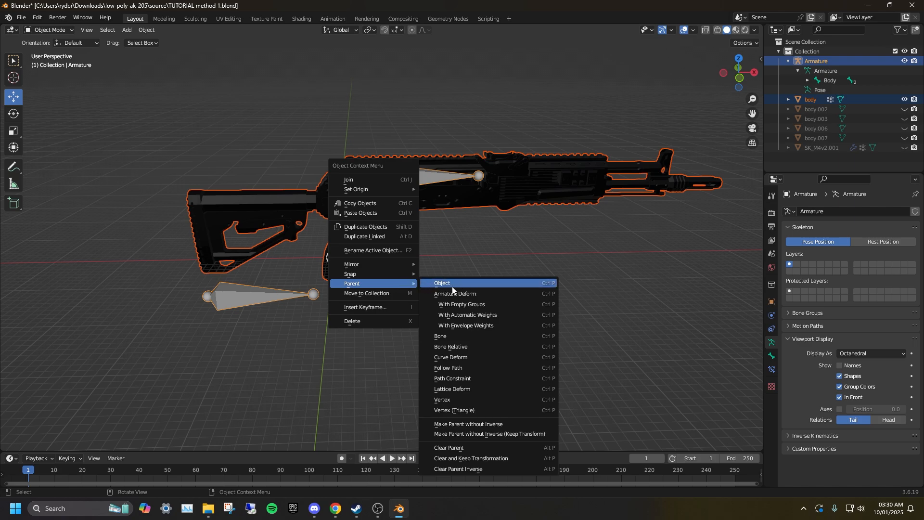
click(476, 304)
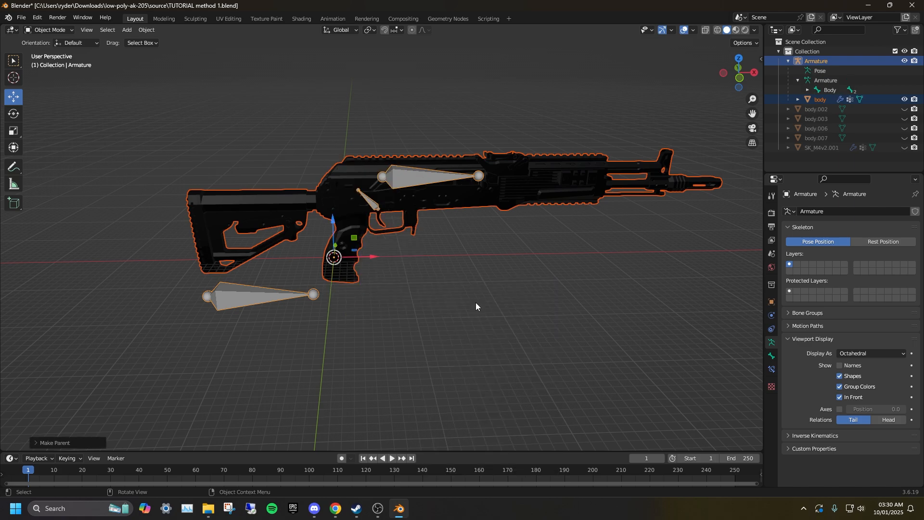
Step: Test-move the whole armature in Object Mode and undo the move
middle_drag(458, 287, 453, 270)
click(440, 253)
click(392, 175)
drag(334, 218, 351, 194)
key(ctrl+z)
Step: In Pose Mode, move the Body bone to test how the mesh follows, and undo the move
click(67, 33)
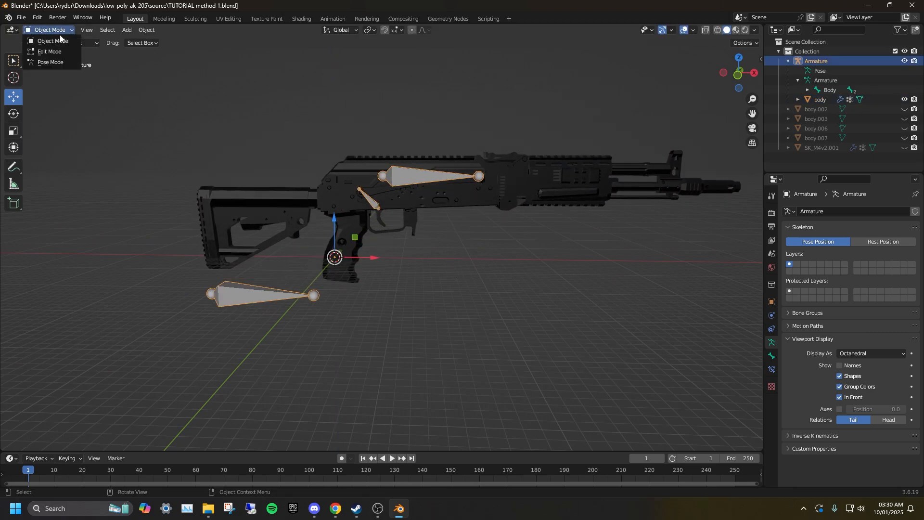
click(64, 63)
click(274, 296)
click(14, 96)
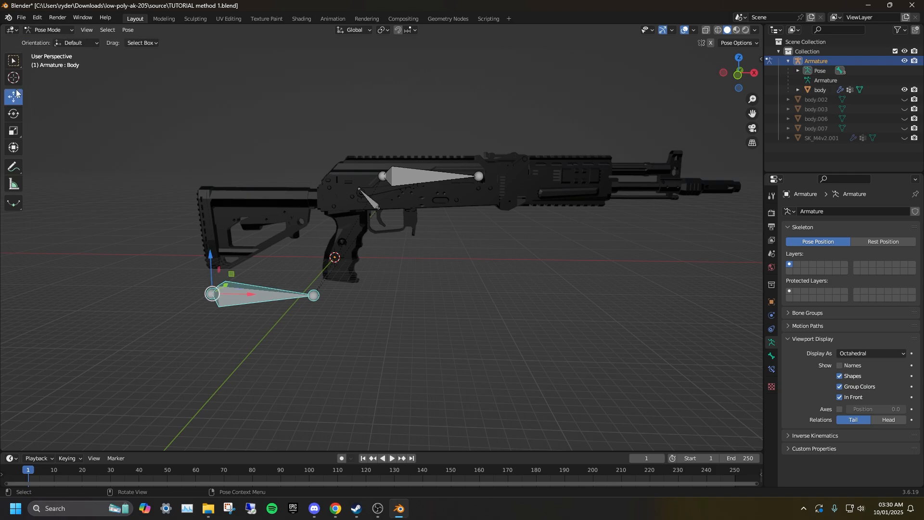
drag(233, 274, 282, 253)
key(ctrl+z)
Step: Test the ChargingHandle bone by moving it along the X axis, and undo the test moves
scroll(391, 194, up, 2)
click(391, 220)
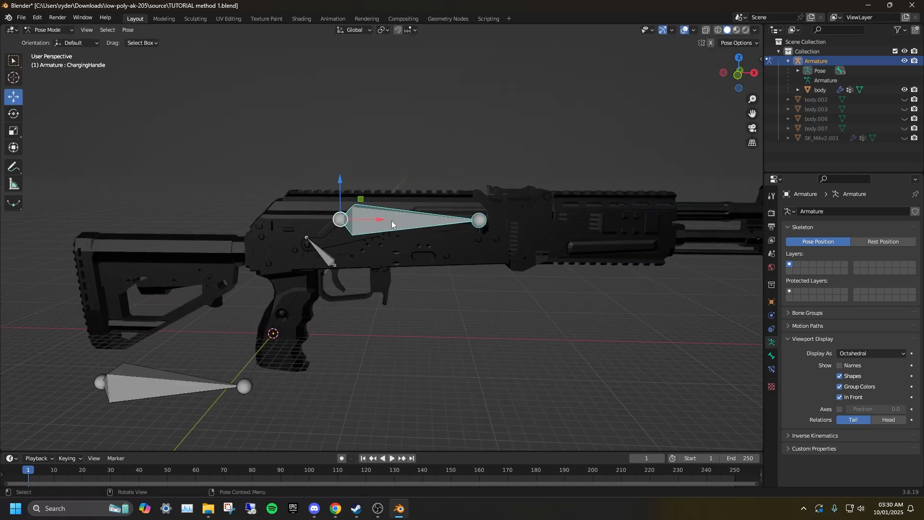
key(g)
key(x)
drag(286, 203, 336, 75)
key(ctrl+z)
key(ctrl+z)
Step: Test-move the Trigger bone, undo the move, check the rig from several angles and return to Object Mode
click(325, 257)
drag(355, 246, 361, 235)
key(ctrl+z)
shift+middle_drag(480, 216, 445, 203)
middle_drag(445, 204, 378, 221)
click(359, 218)
middle_drag(358, 155, 354, 243)
scroll(398, 198, up, 5)
drag(287, 309, 241, 258)
scroll(496, 231, down, 5)
middle_drag(494, 232, 411, 316)
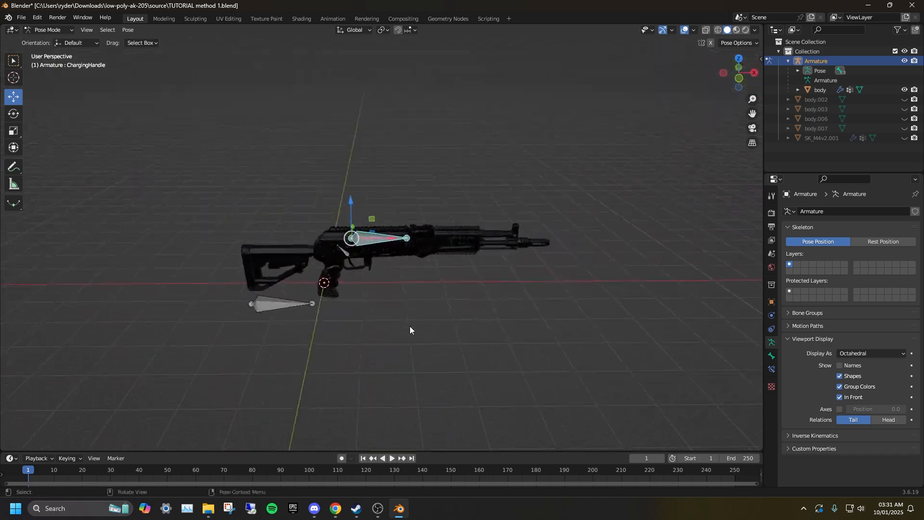
click(48, 30)
click(48, 43)
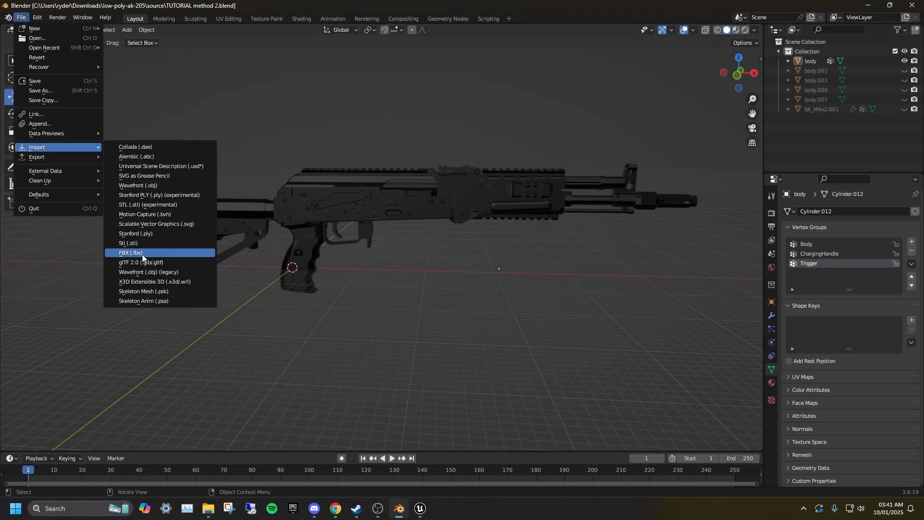
Step: Import the SK_AK47 FBX model into the TUTORIAL method 2 file
click(135, 250)
scroll(385, 303, up, 10)
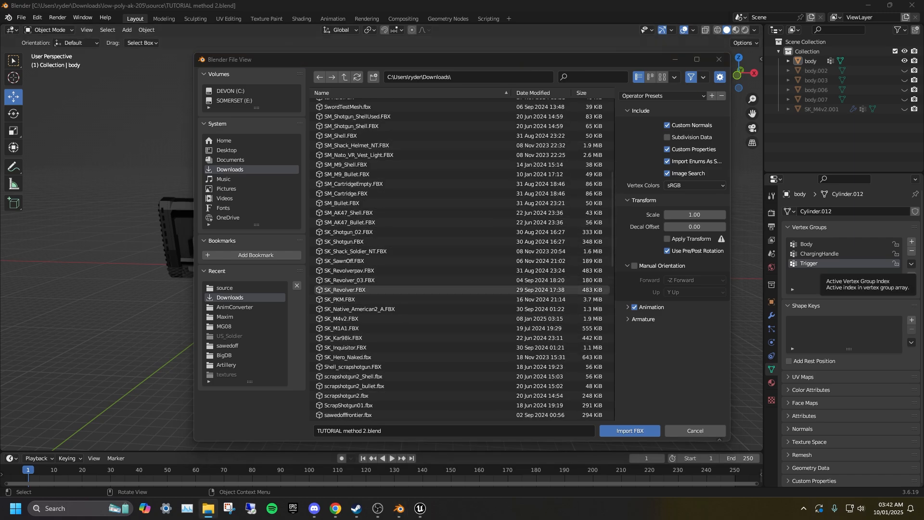
scroll(411, 258, up, 10)
key(Escape)
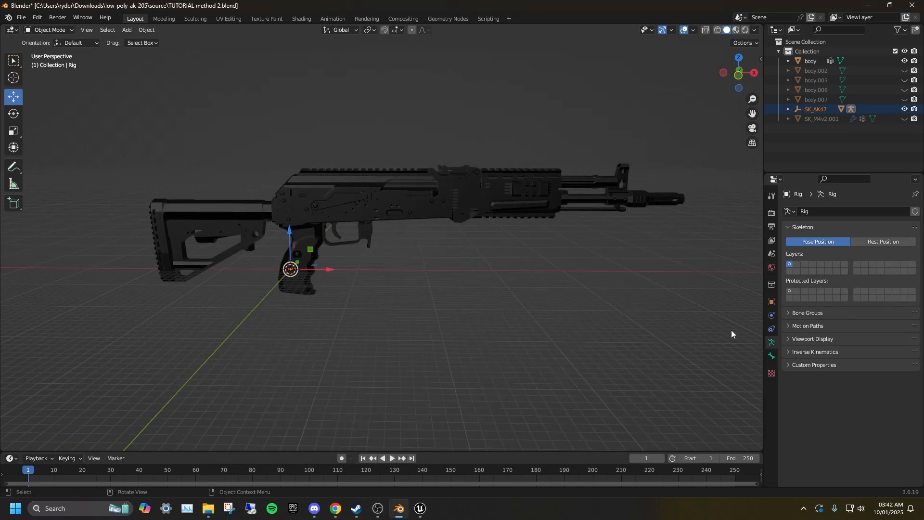
Step: Set the scale of the imported SK_AK47 parent object to 1 on X, Y and Z
click(771, 302)
click(817, 110)
click(865, 316)
text(1)
double_click(864, 325)
text(1)
double_click(864, 334)
text(1)
key(Return)
Step: Delete the imported AK-47 mesh, keeping its rig
mouse_move(472, 233)
middle_down()
mouse_move(463, 233)
mouse_move(474, 219)
middle_up()
click(465, 235)
key(Delete)
Step: Move the imported rig rearward and down to about X -15.5 m, Z -5.8 m so its bones line up with the custom gun
click(312, 160)
middle_drag(313, 160, 357, 220)
scroll(357, 220, down, 1)
drag(359, 221, 278, 252)
click(466, 247)
middle_drag(466, 247, 460, 253)
scroll(459, 253, down, 2)
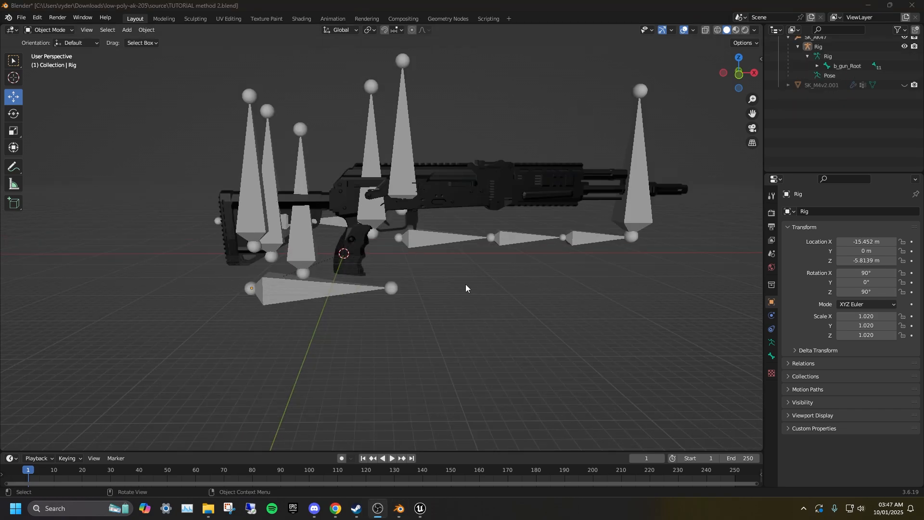
Step: Turn on In Front in the rig's viewport display settings so the bones draw over the gun
click(408, 157)
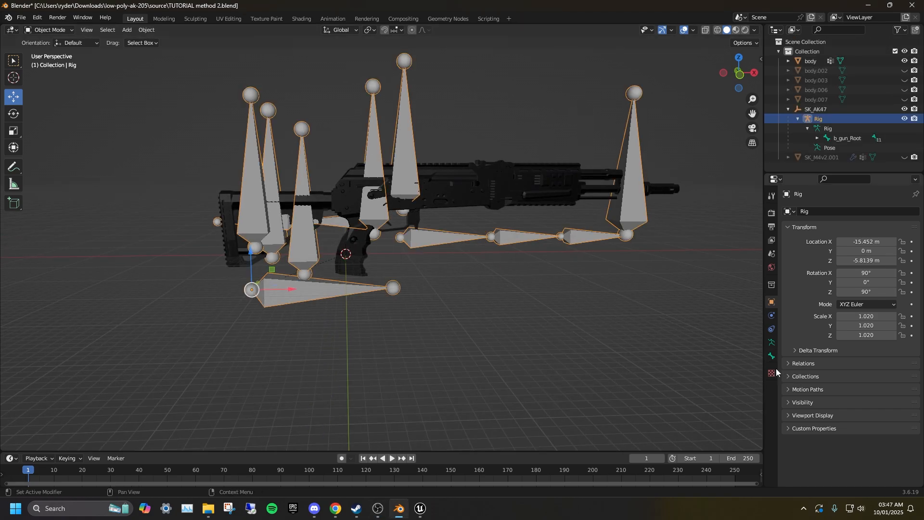
click(807, 414)
click(840, 451)
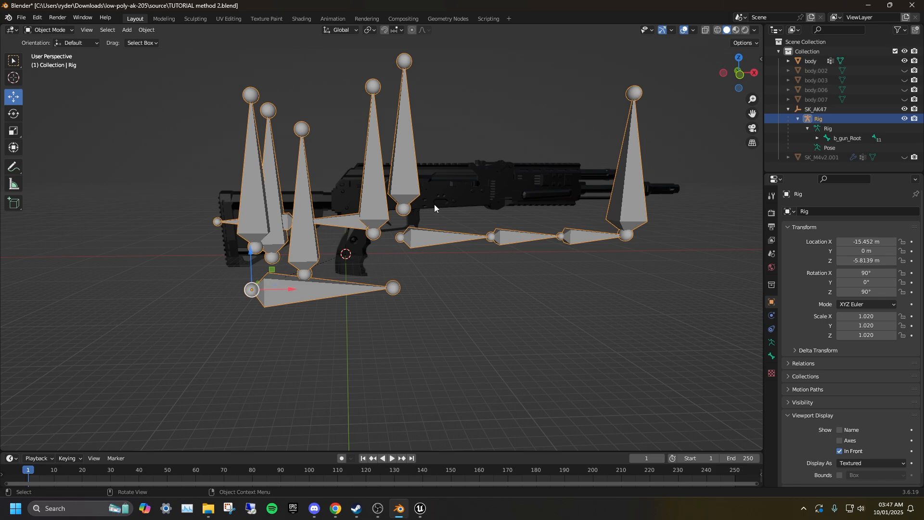
middle_drag(432, 204, 427, 200)
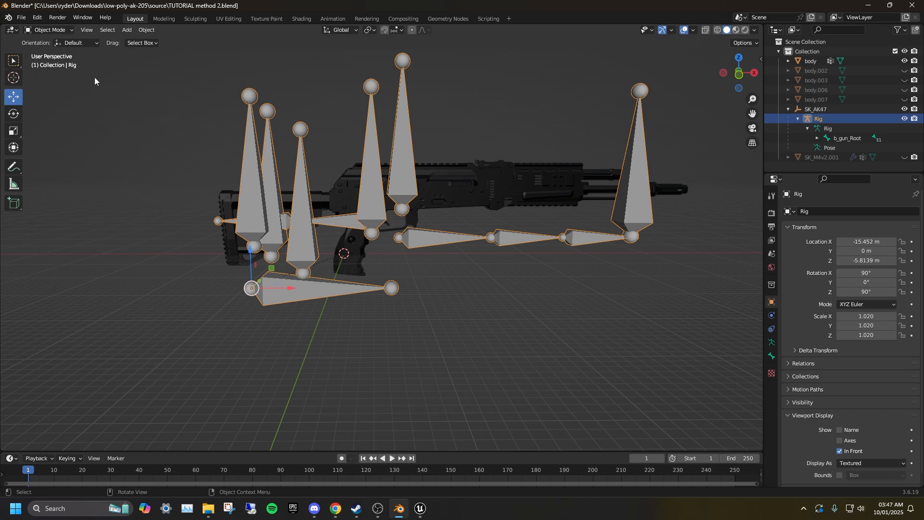
Step: In Edit Mode, select the b_gun_slide bone and move it forward and up to the gun's charging handle
click(48, 30)
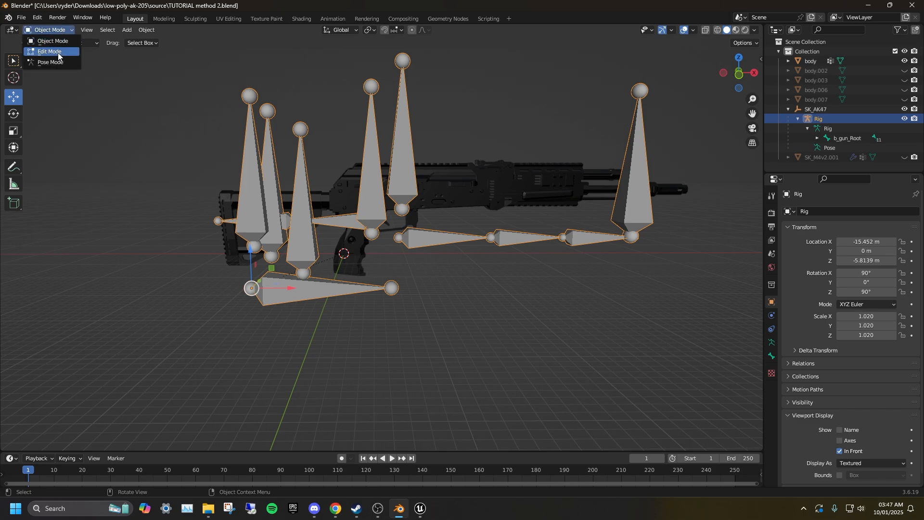
click(57, 50)
scroll(850, 72, down, 5)
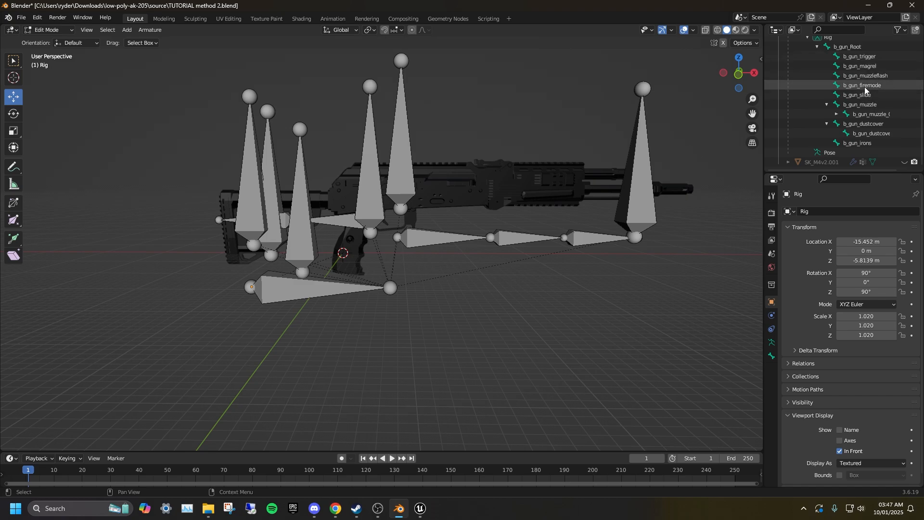
click(865, 98)
scroll(354, 116, up, 1)
drag(395, 150, 492, 81)
middle_drag(469, 188, 469, 183)
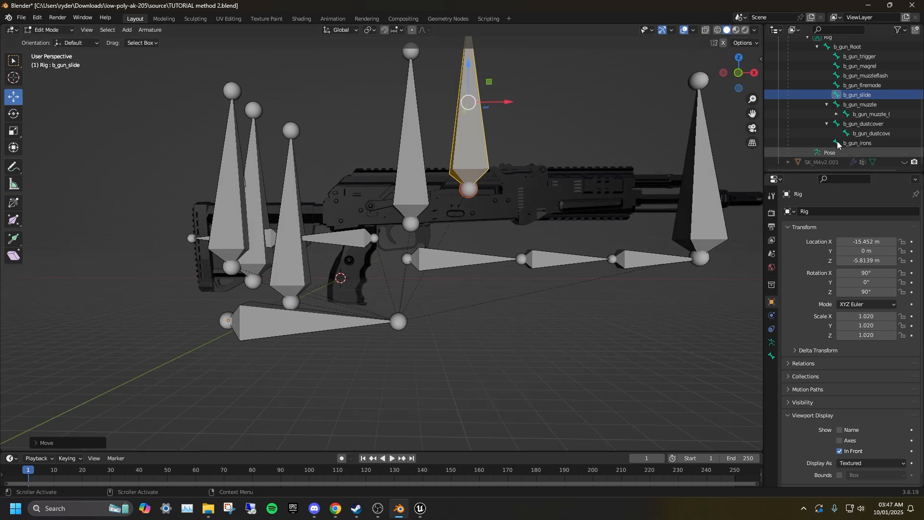
Step: Move the b_gun_trigger bone forward to the gun's trigger area and scale it down
click(865, 58)
drag(274, 174, 478, 88)
key(s)
click(409, 120)
drag(407, 118, 407, 180)
Step: Fine-tune the b_gun_trigger bone so its base sits at the top of the trigger, and return to Object Mode
click(738, 73)
scroll(360, 182, up, 7)
click(17, 116)
shift+middle_drag(308, 121, 284, 184)
mouse_move(412, 175)
ctrl+mouse_down()
mouse_move(427, 155)
mouse_move(427, 182)
ctrl+mouse_up()
click(16, 98)
drag(399, 141, 405, 146)
scroll(505, 201, down, 4)
click(48, 30)
click(46, 40)
Step: Select the rig and expand the bone hierarchy under b_gun_Root
middle_drag(428, 308, 448, 217)
middle_drag(447, 216, 443, 215)
scroll(442, 217, down, 1)
shift+middle_drag(403, 185, 427, 198)
scroll(406, 205, up, 1)
click(405, 188)
click(369, 195)
click(420, 199)
click(817, 138)
scroll(832, 144, down, 3)
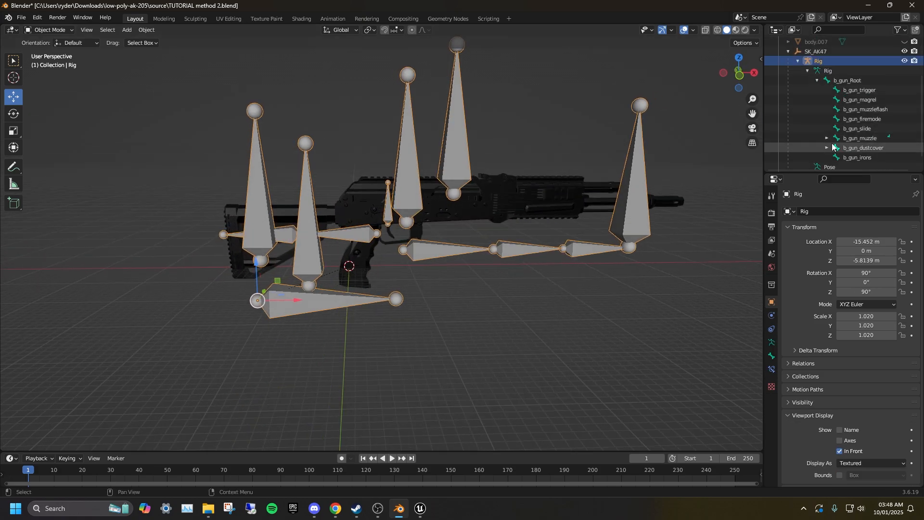
Step: Copy the b_gun_slide bone's name and rename the body mesh's ChargingHandle vertex group to b_gun_slide
double_click(874, 124)
key(ctrl+c)
click(568, 202)
click(771, 370)
double_click(812, 254)
key(ctrl+v)
key(Return)
Step: Copy the root bone's name and rename the mesh's Body vertex group to b_gun_Root
click(460, 157)
double_click(846, 71)
key(ctrl+c)
click(563, 336)
click(570, 206)
double_click(820, 246)
key(ctrl+v)
click(815, 279)
Step: Copy the trigger bone's name and rename the mesh's Trigger vertex group to b_gun_trigger
click(466, 174)
scroll(873, 87, down, 2)
double_click(866, 76)
click(618, 315)
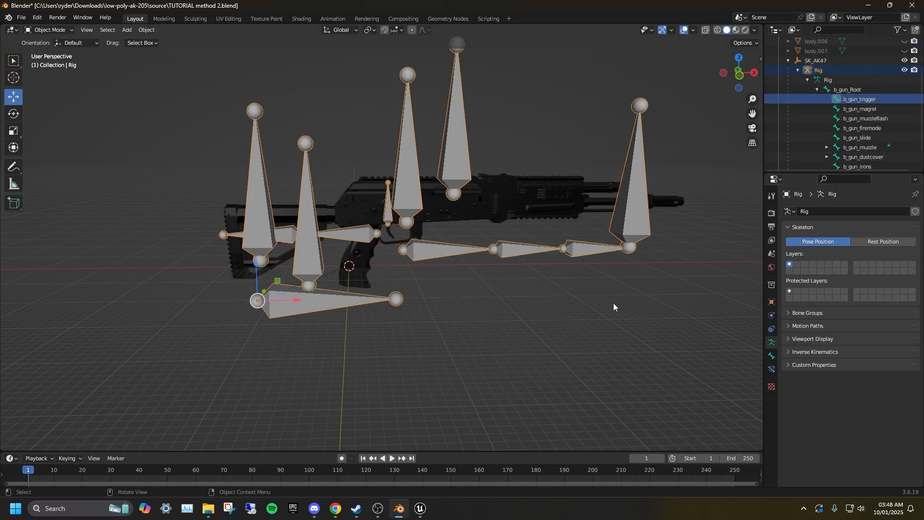
click(570, 204)
double_click(818, 264)
text(b_gun_trigger)
click(629, 313)
click(626, 312)
Step: Apply All Transforms to the gun body mesh and to the rig
middle_drag(535, 276, 527, 314)
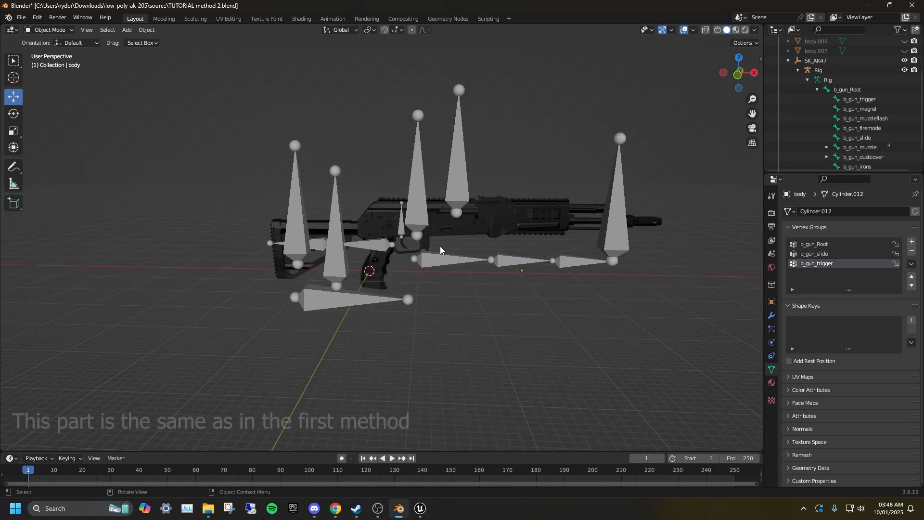
click(476, 230)
middle_drag(460, 291, 481, 269)
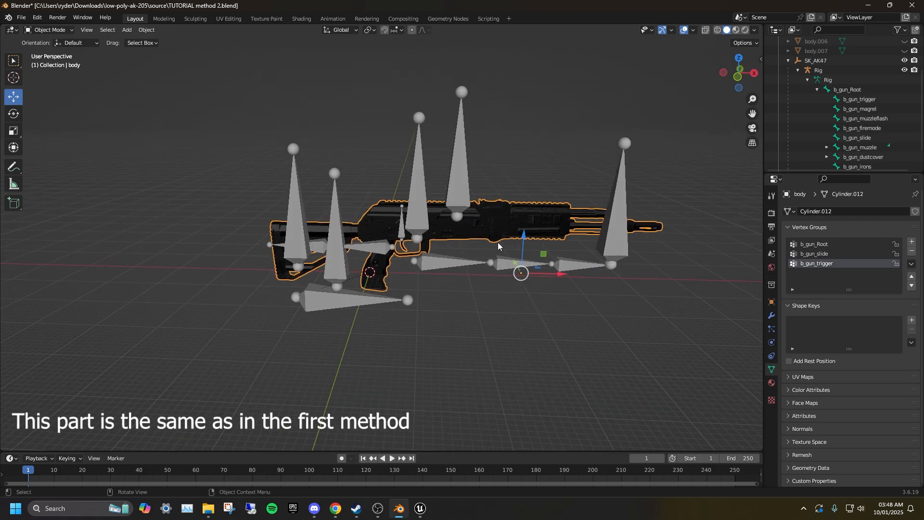
key(ctrl+a)
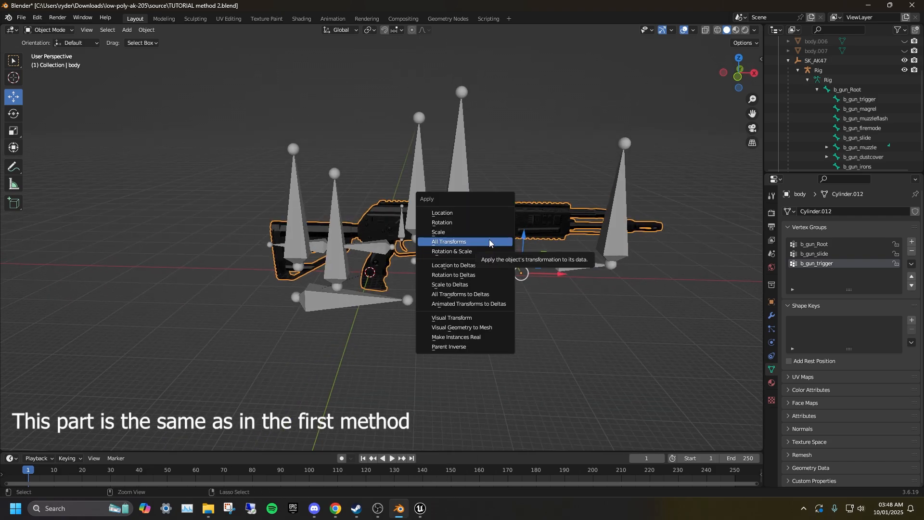
click(489, 242)
click(461, 197)
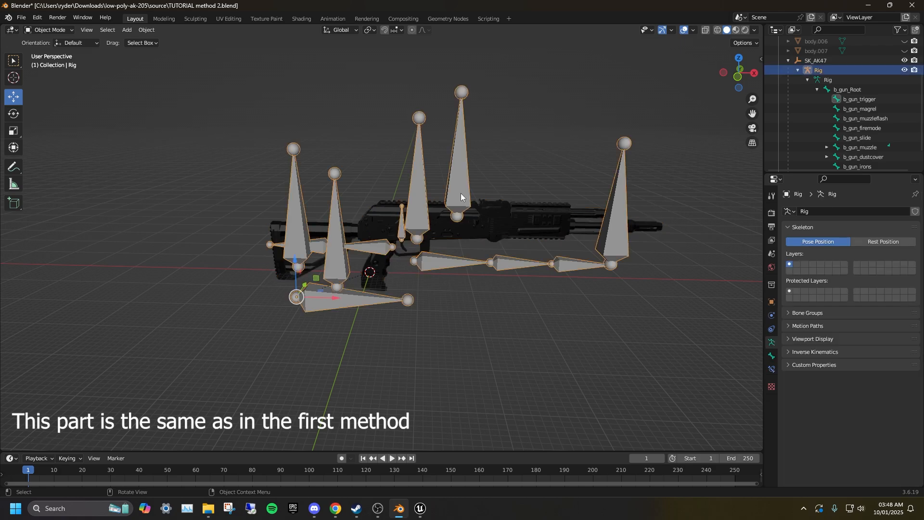
key(ctrl+a)
click(461, 194)
Step: Parent the gun body mesh to the imported rig using Armature Deform With Empty Groups
middle_drag(460, 193, 469, 227)
click(469, 227)
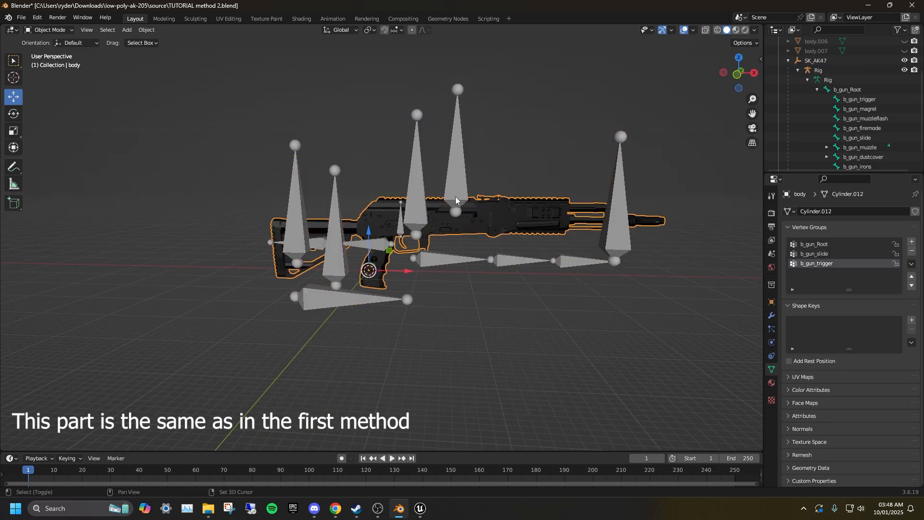
shift+click(455, 197)
right_click(455, 195)
mouse_move(455, 195)
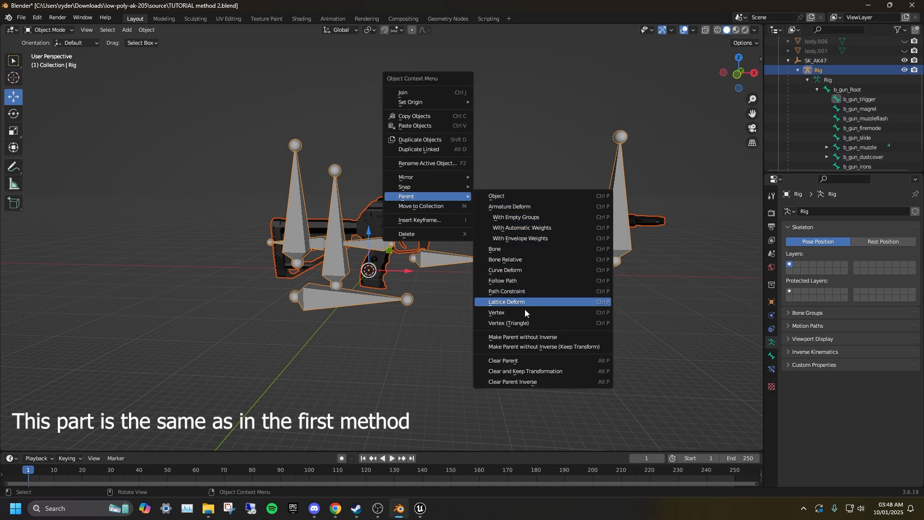
click(516, 217)
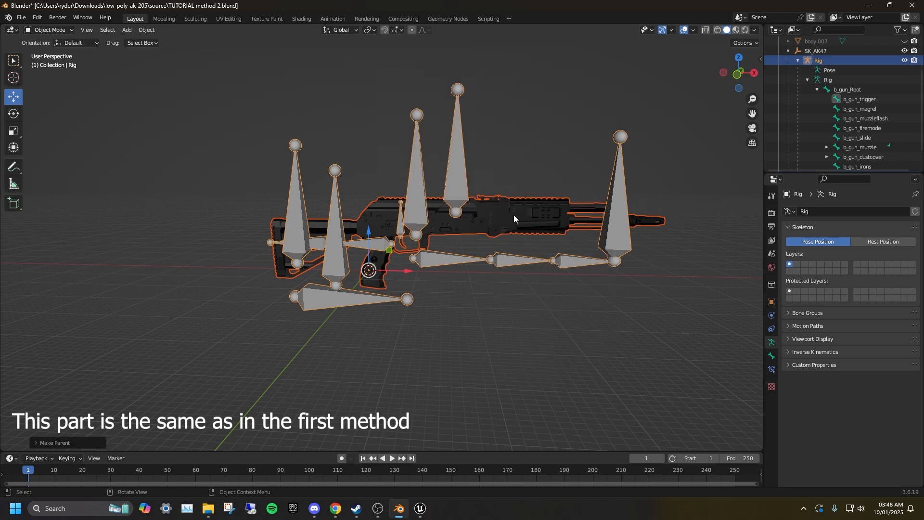
Step: In Pose Mode, move the b_gun_Root bone to test the whole gun's movement, and undo the move
click(328, 313)
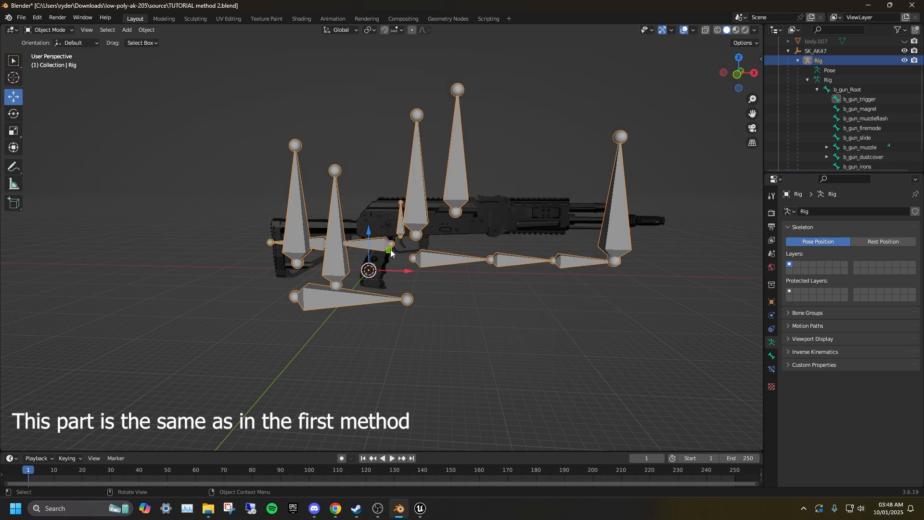
click(48, 30)
click(45, 61)
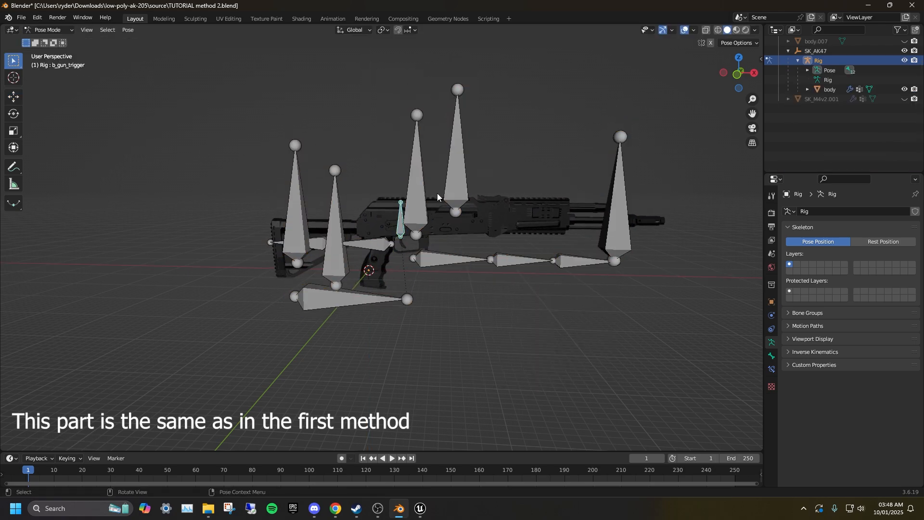
click(330, 300)
click(17, 97)
drag(311, 280, 341, 245)
key(ctrl+z)
Step: Test the b_gun_slide bone by moving it rearward, and undo the move
middle_drag(480, 190, 460, 195)
scroll(460, 194, up, 2)
click(460, 191)
drag(501, 218, 457, 222)
key(ctrl+z)
Step: Rotate the b_gun_trigger bone to test the trigger, undo the rotation and return to Object Mode
middle_drag(355, 276, 379, 273)
click(397, 220)
shift+middle_drag(260, 188, 272, 136)
scroll(272, 136, up, 3)
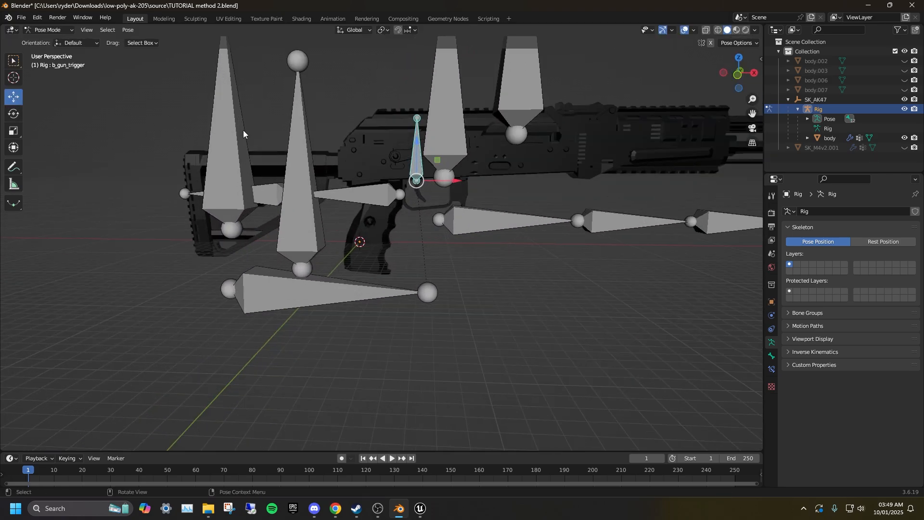
click(17, 116)
drag(456, 124, 438, 112)
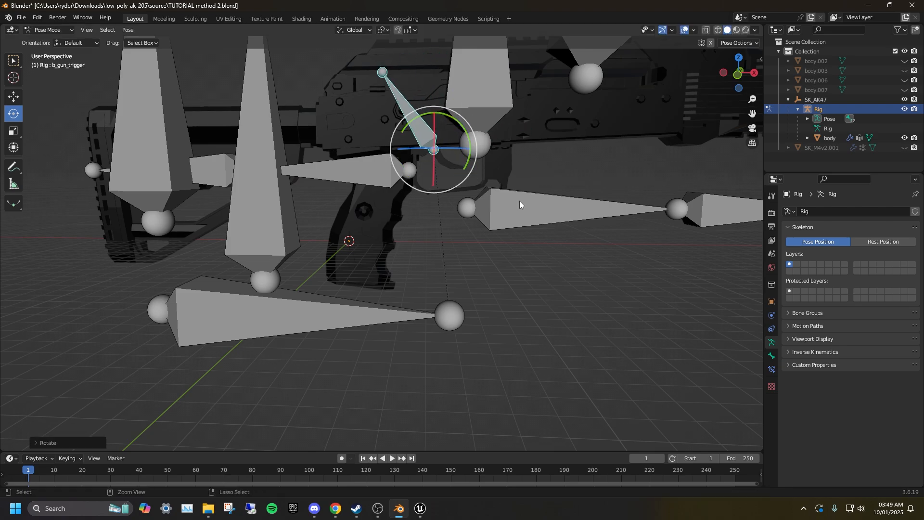
key(ctrl+z)
scroll(518, 192, down, 6)
click(194, 99)
click(59, 31)
click(68, 41)
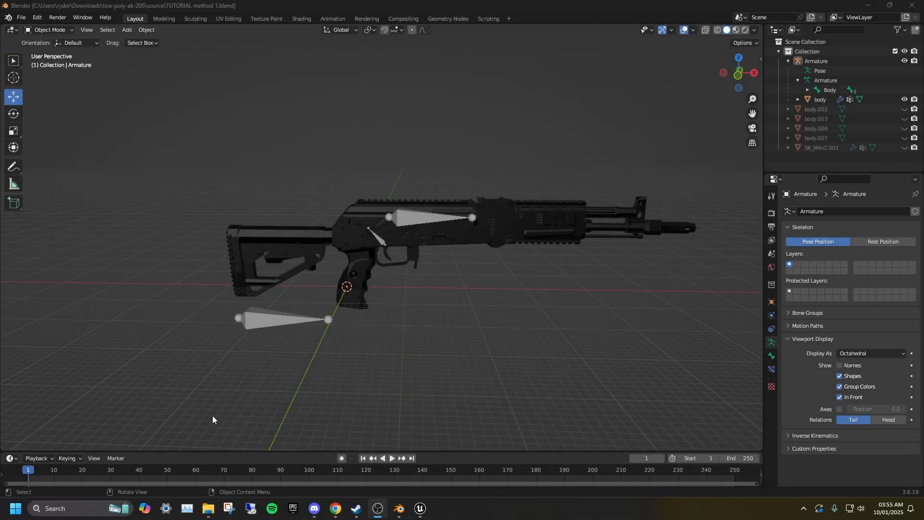
Step: Edit the gun body mesh, select the center face of the round pin near the trigger bone and snap the 3D cursor to it
scroll(301, 258, up, 4)
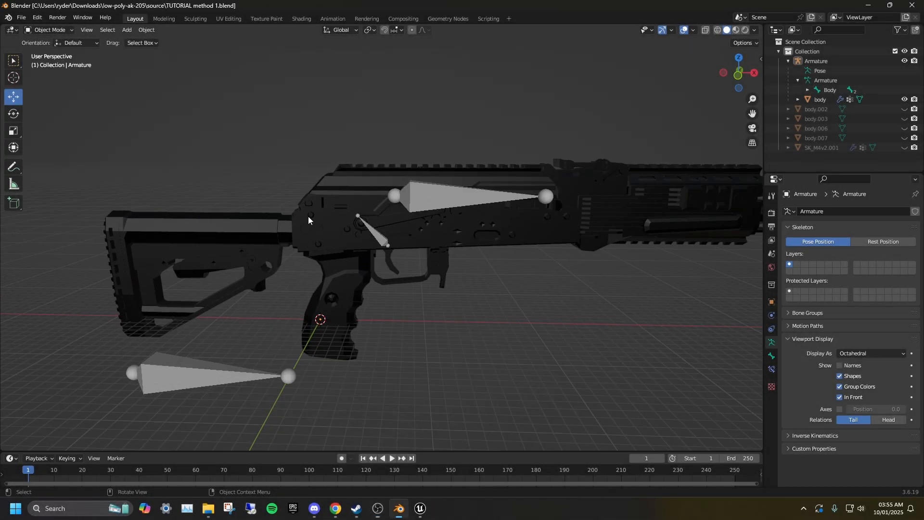
click(308, 217)
click(48, 30)
click(45, 48)
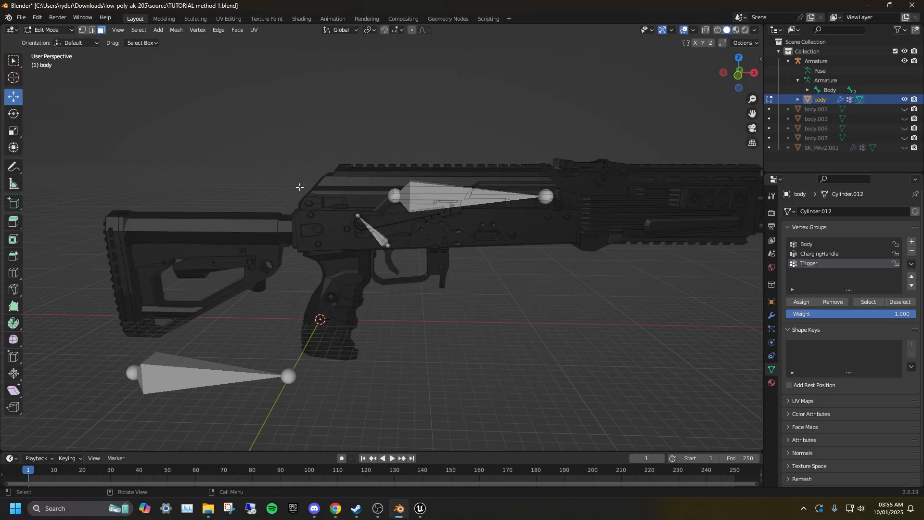
scroll(284, 181, up, 8)
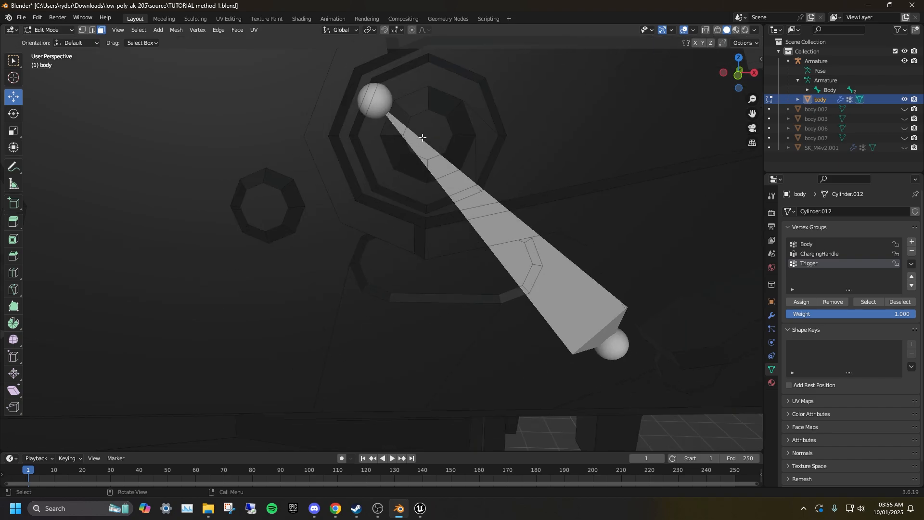
click(422, 138)
shift+middle_drag(429, 136, 422, 167)
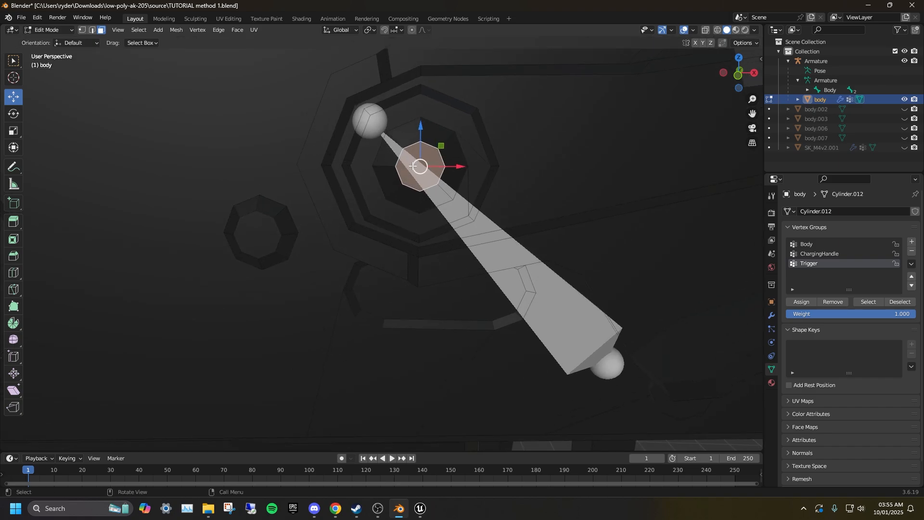
key(shift+s)
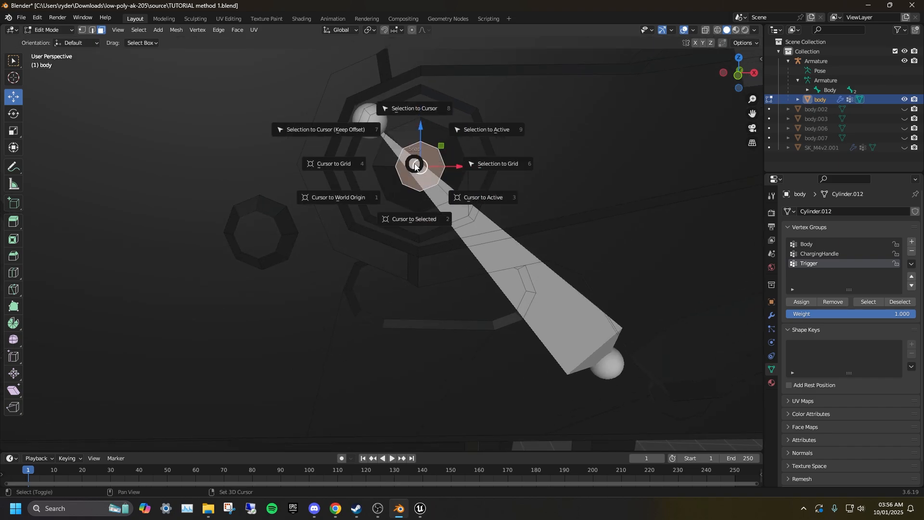
click(411, 206)
middle_drag(389, 214, 410, 217)
middle_drag(565, 202, 461, 219)
Step: Edit the armature and snap the ChargingHandle bone to the 3D cursor at the round pin
click(48, 30)
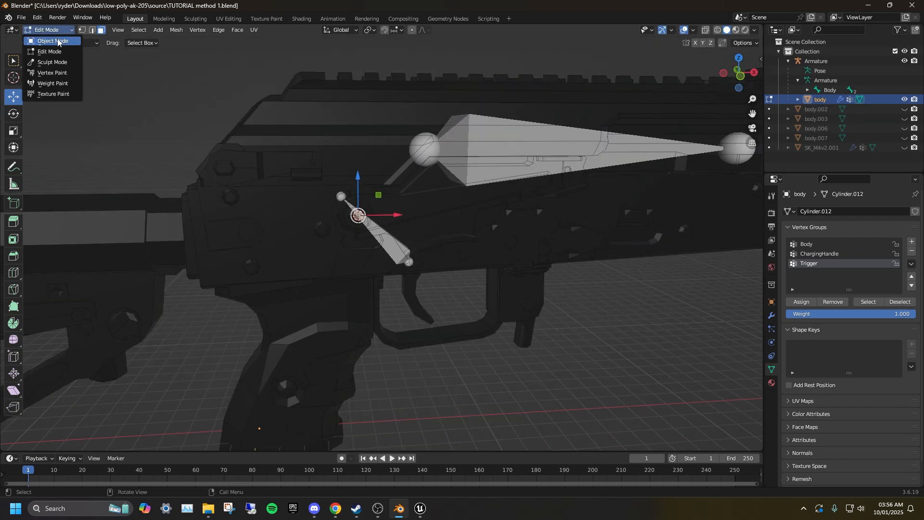
click(44, 35)
click(48, 30)
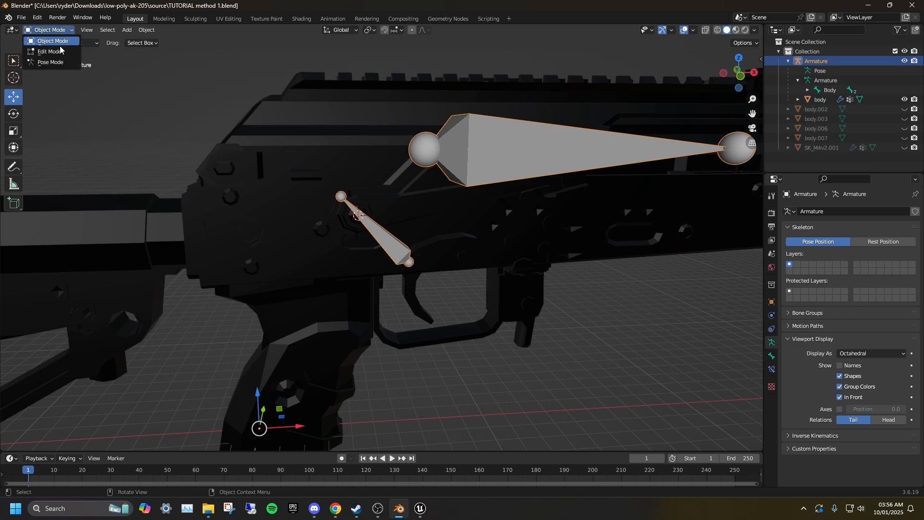
click(61, 46)
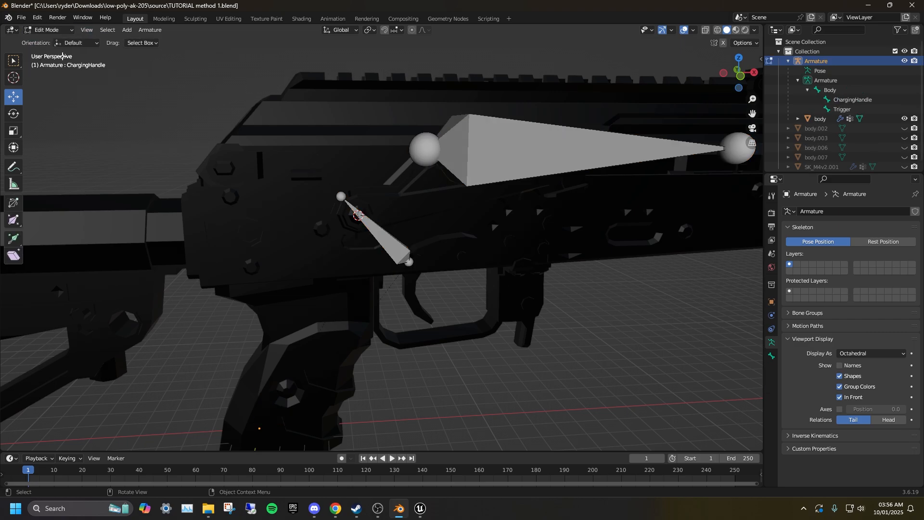
click(459, 138)
middle_drag(453, 146, 443, 162)
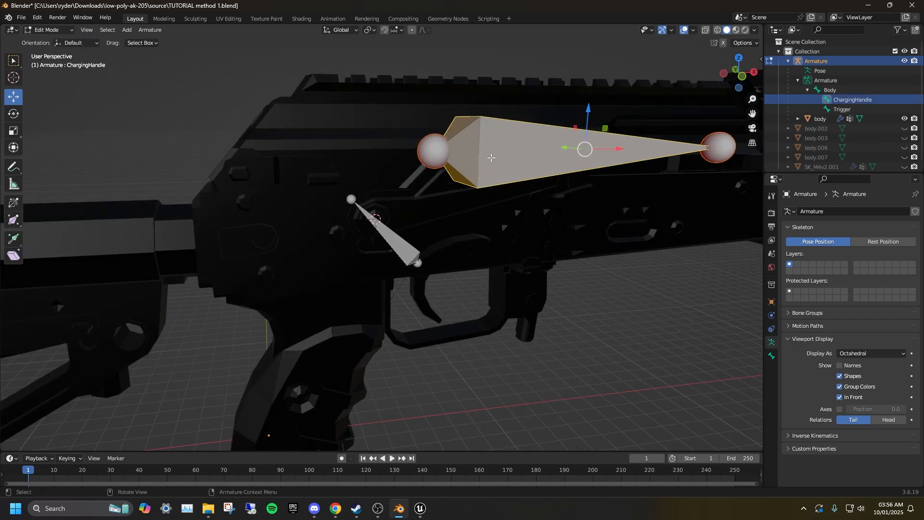
key(shift+s)
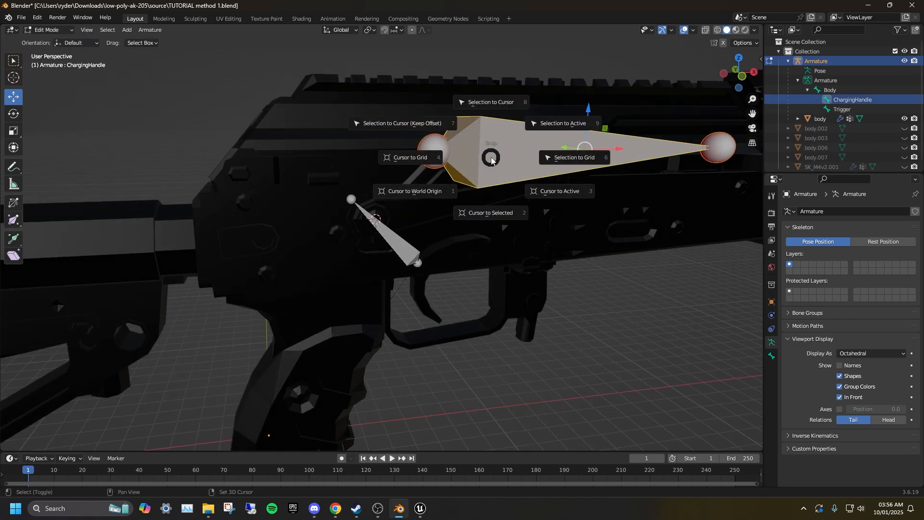
click(490, 111)
Step: Scale down the ChargingHandle bone and snap it to the 3D cursor again
scroll(398, 176, up, 6)
middle_drag(380, 214, 359, 207)
key(s)
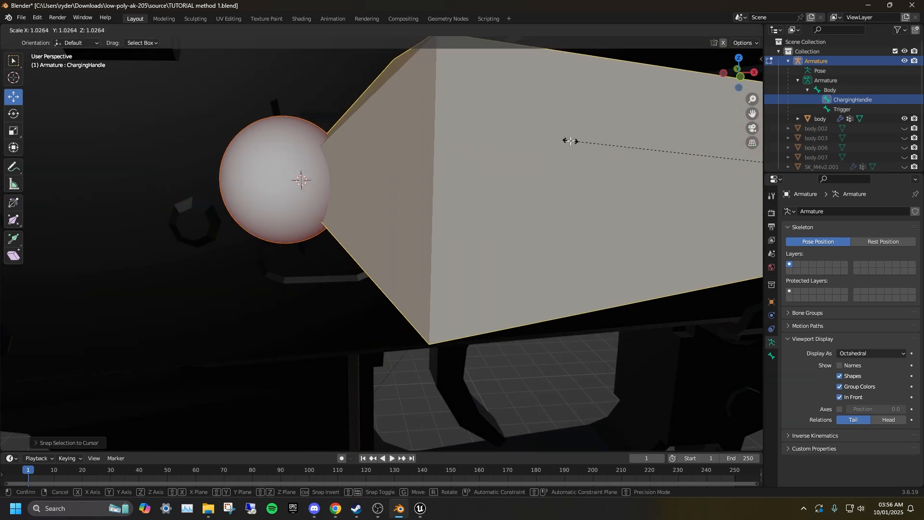
scroll(498, 209, down, 6)
click(498, 209)
key(shift+s)
click(489, 153)
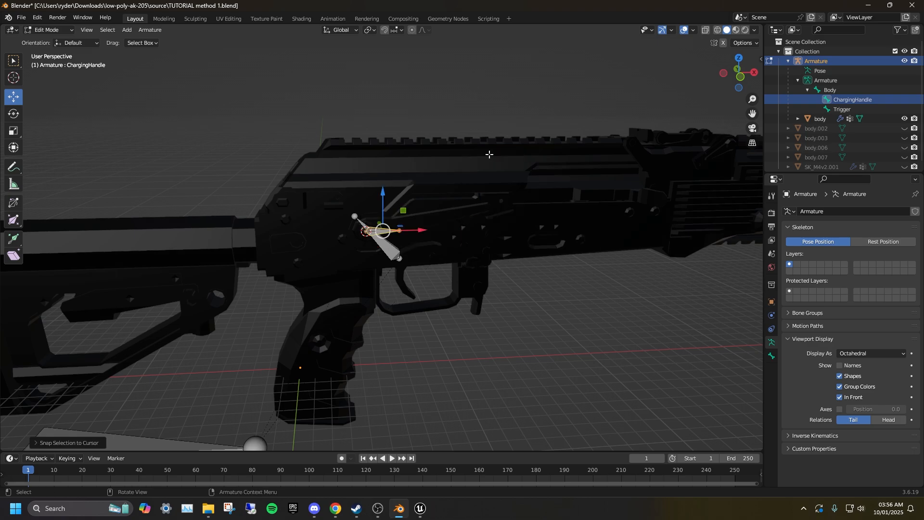
scroll(367, 228, up, 12)
scroll(367, 227, down, 4)
middle_drag(383, 236, 414, 216)
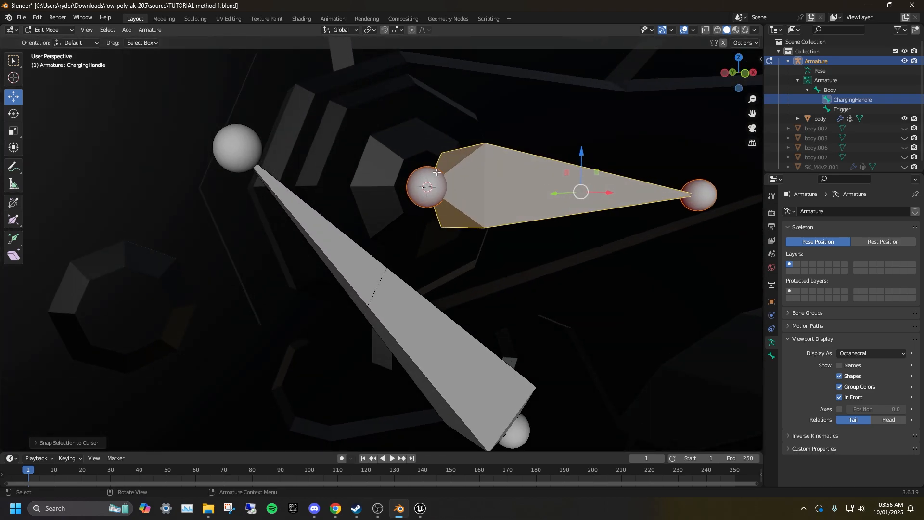
scroll(414, 216, down, 5)
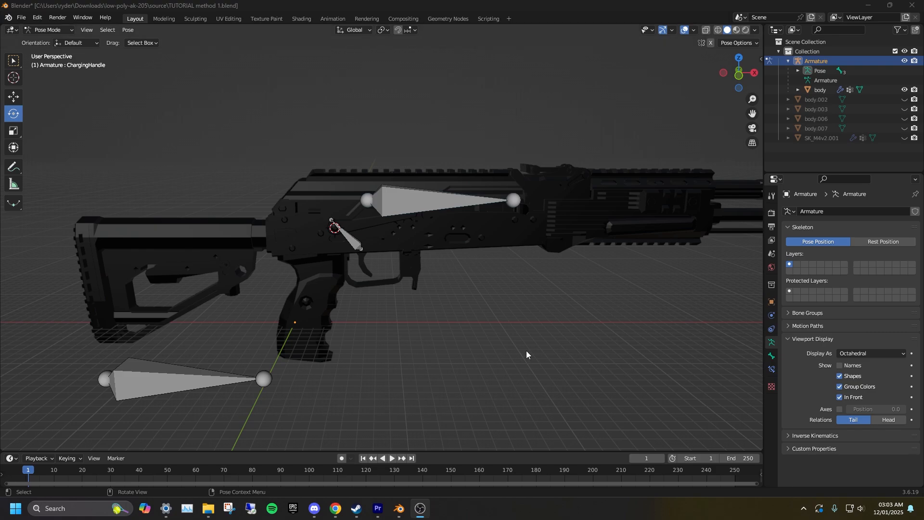
Step: Test the ChargingHandle bone in Pose Mode by moving and rotating it
middle_drag(526, 350, 474, 302)
scroll(399, 221, up, 2)
click(399, 220)
click(14, 96)
drag(396, 213, 342, 213)
click(14, 116)
click(14, 98)
drag(304, 170, 389, 112)
click(14, 114)
drag(336, 141, 409, 159)
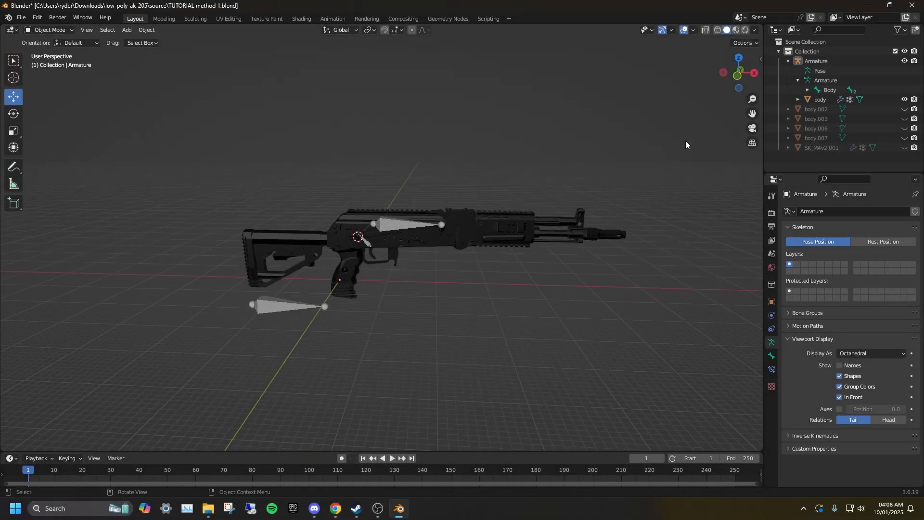
Step: Select the armature with its full hierarchy and start an FBX export to the Downloads folder
click(823, 61)
right_click(823, 61)
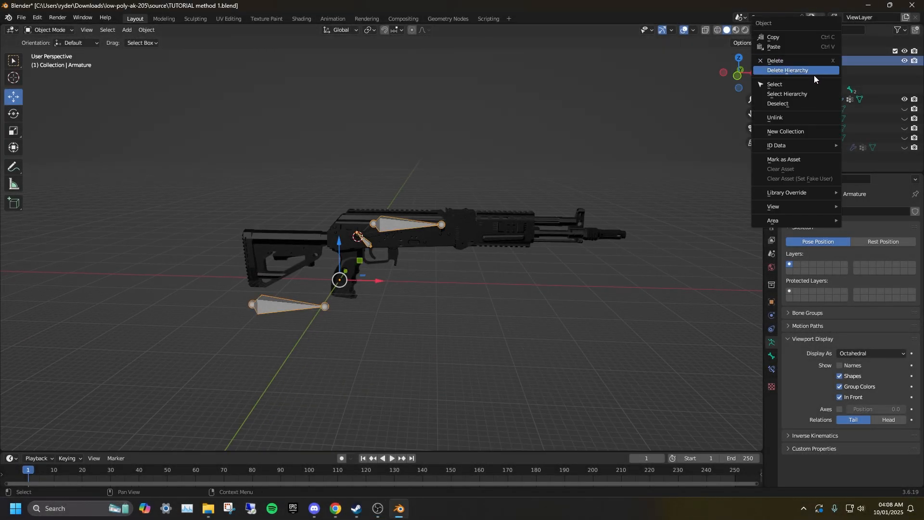
click(791, 93)
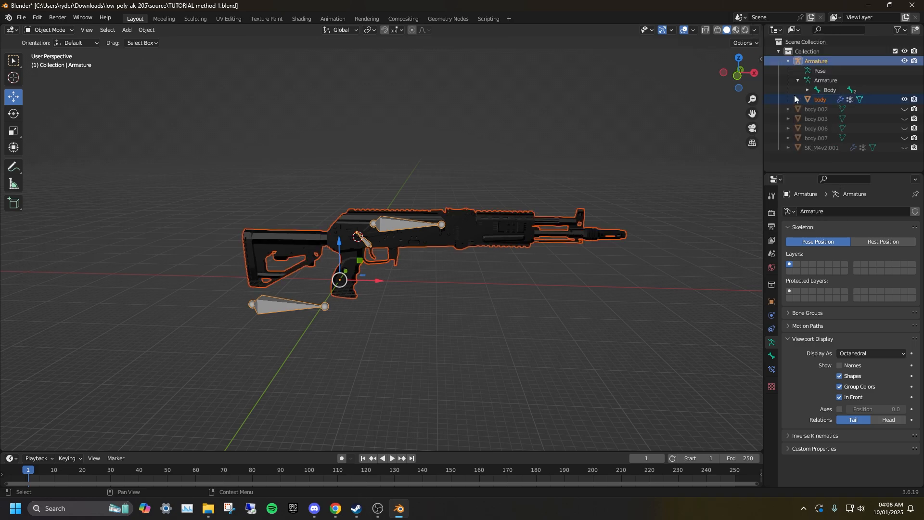
click(24, 18)
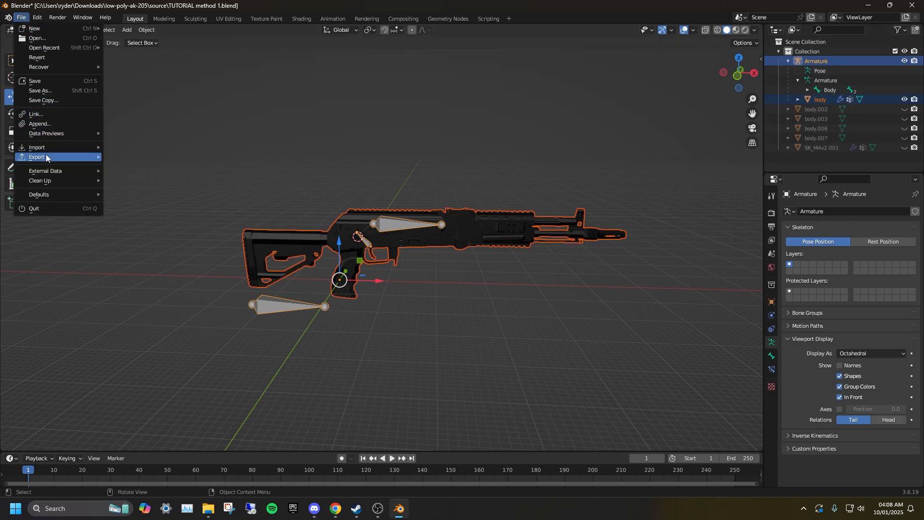
mouse_move(47, 158)
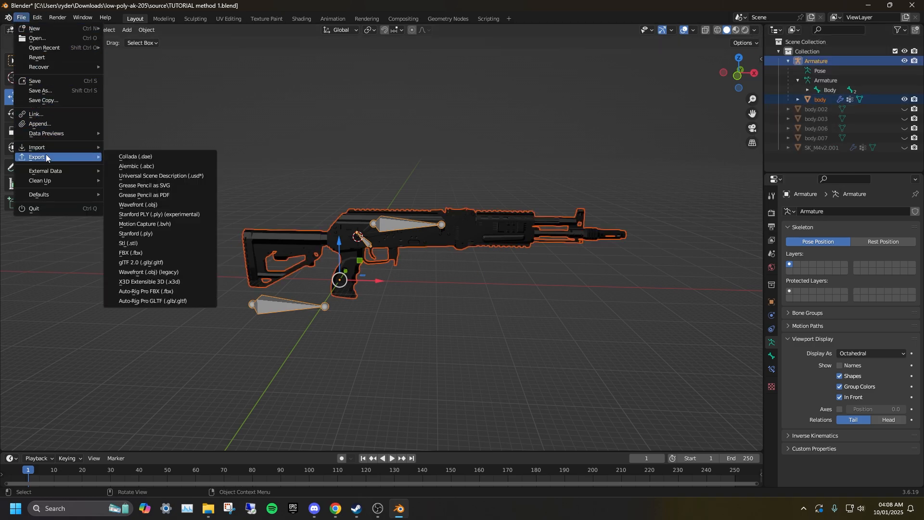
click(157, 250)
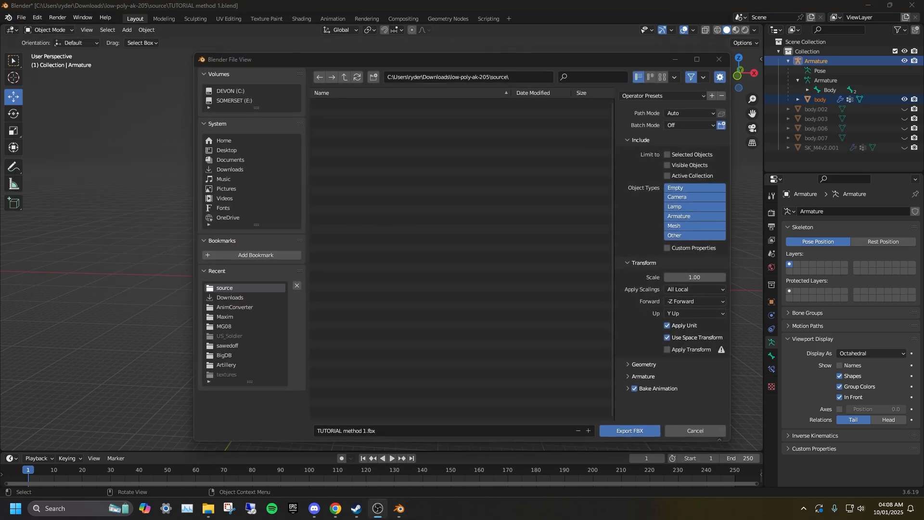
click(260, 171)
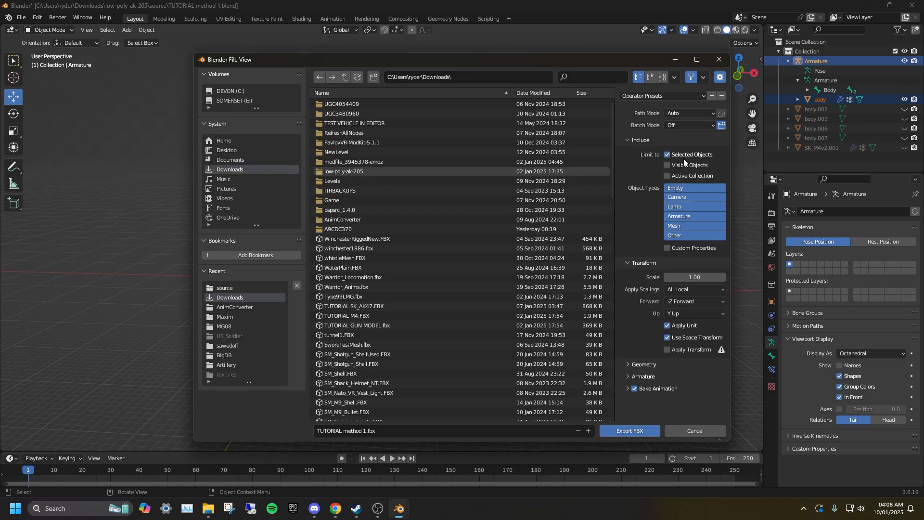
Step: Limit the FBX export to selected objects and to the Armature and Mesh object types
click(675, 188)
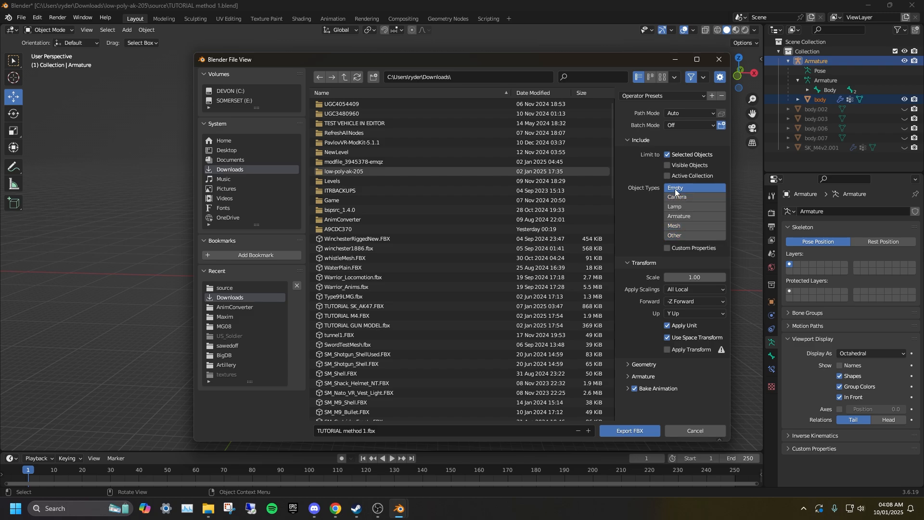
click(682, 216)
click(681, 224)
shift+click(680, 219)
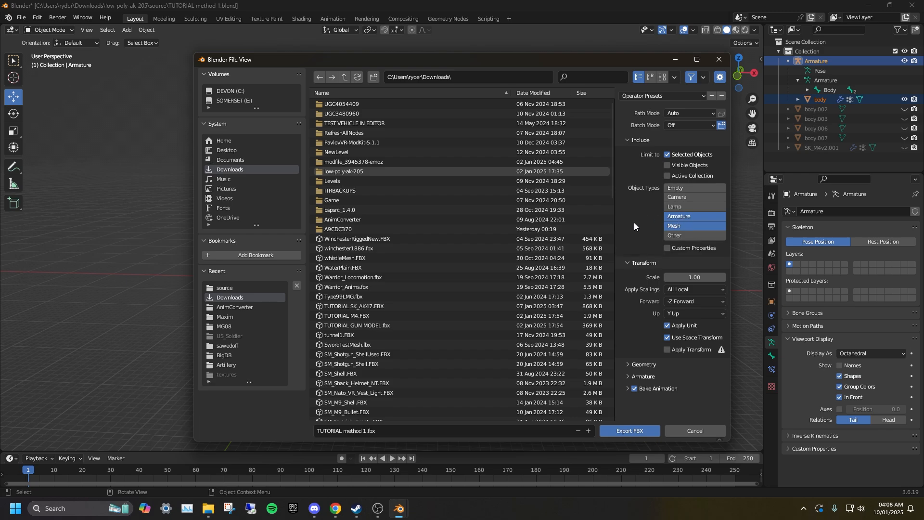
Step: Set the export transform to X Forward, Z Up and a scale of 0.01
click(690, 301)
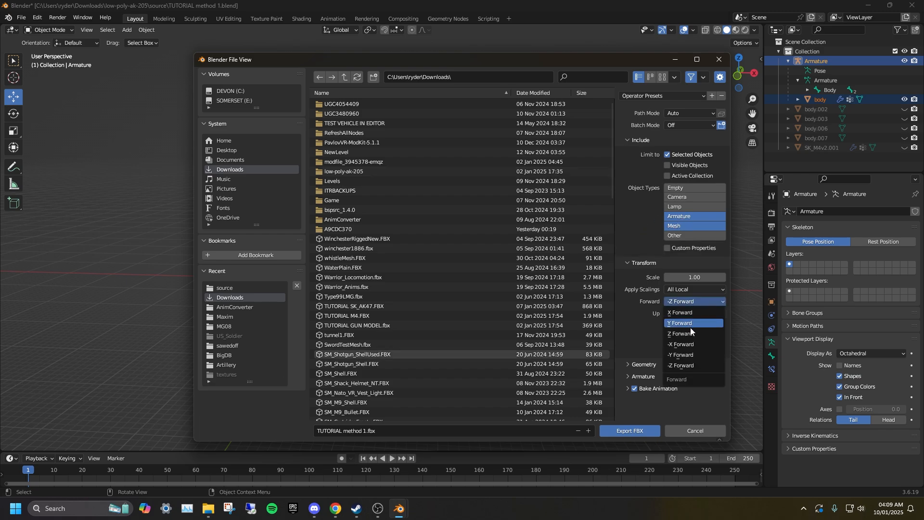
click(694, 313)
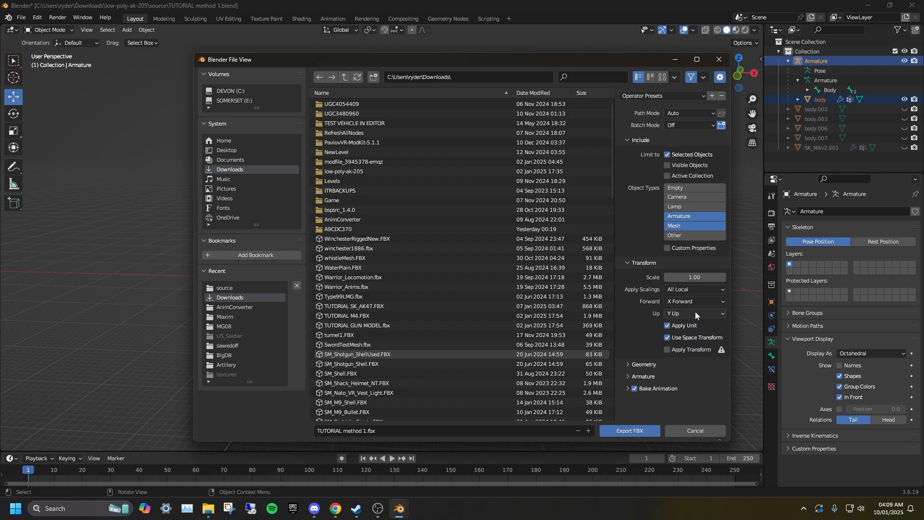
click(695, 312)
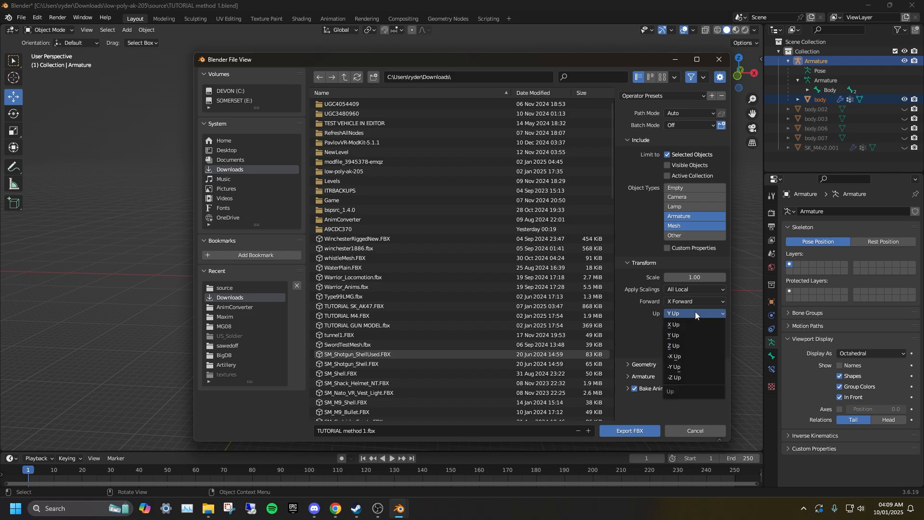
click(690, 345)
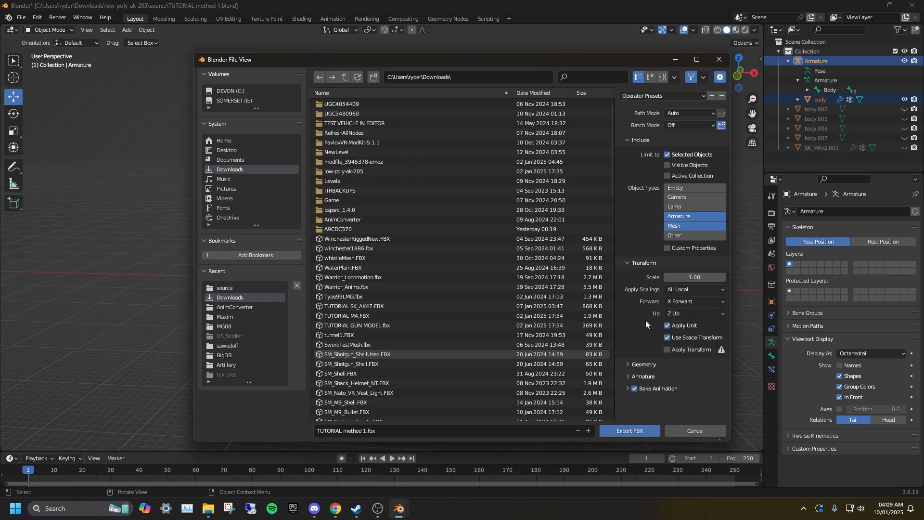
click(692, 278)
text(0.01)
key(Return)
Step: Set the export geometry smoothing to Face and disable Add Leaf Bones for the armature
click(630, 363)
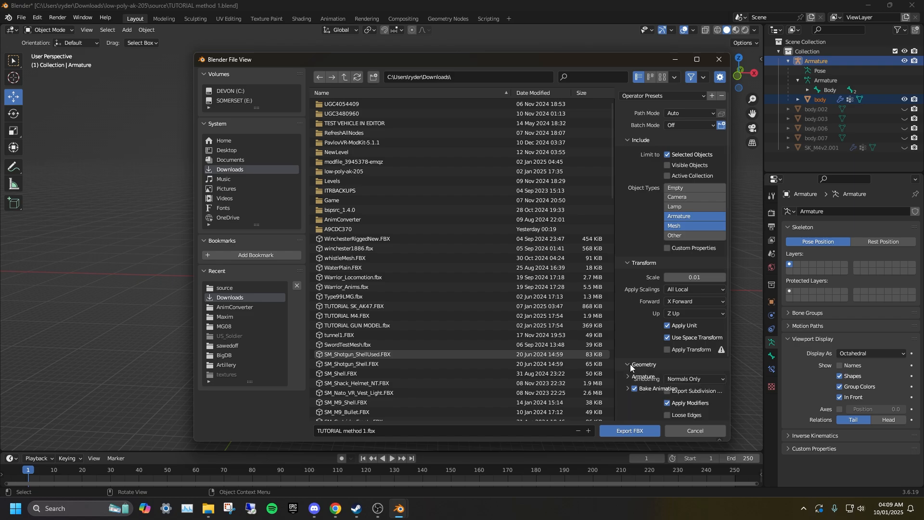
scroll(640, 327, down, 4)
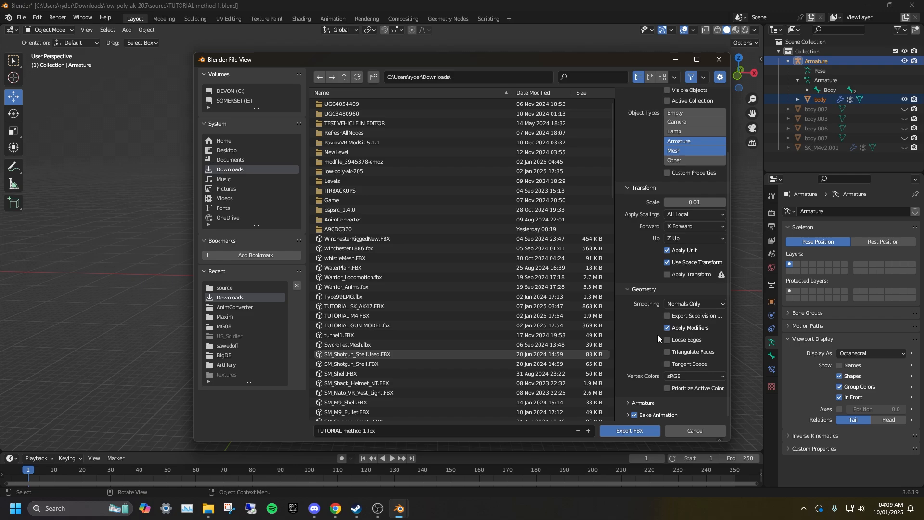
click(680, 302)
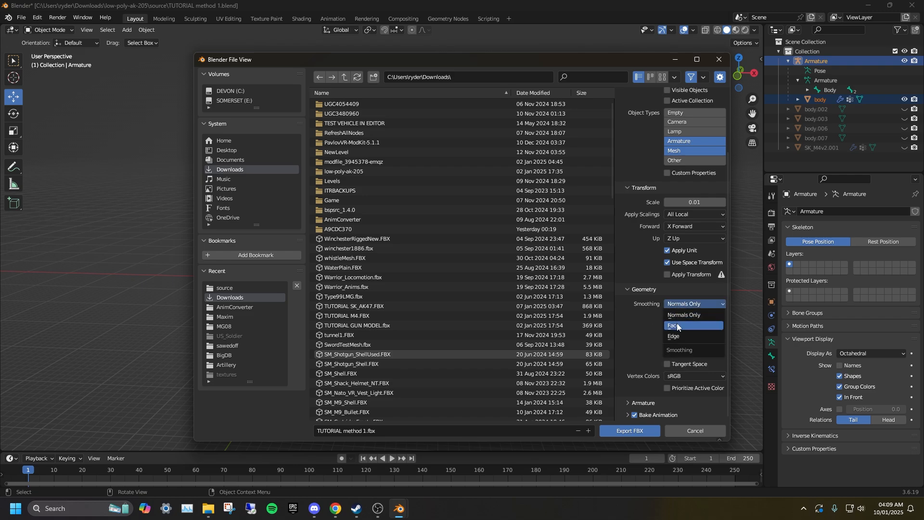
click(683, 323)
click(628, 402)
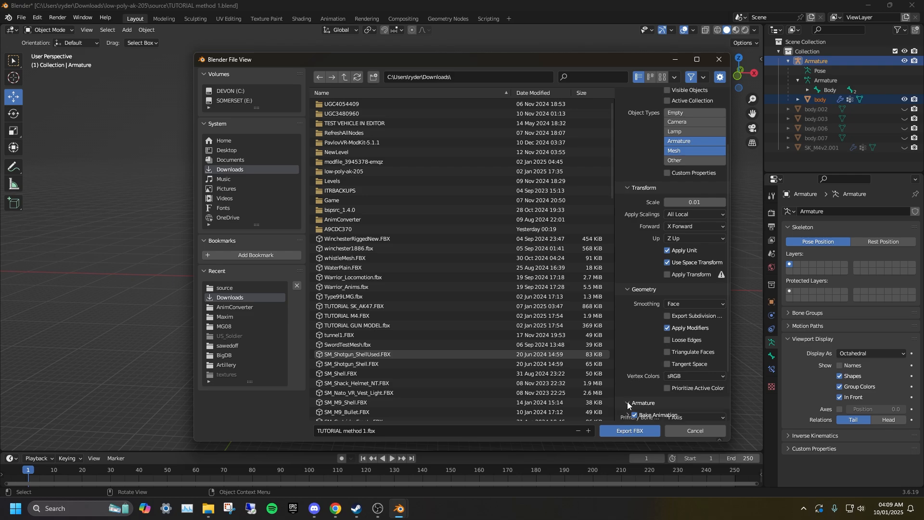
scroll(633, 366, down, 4)
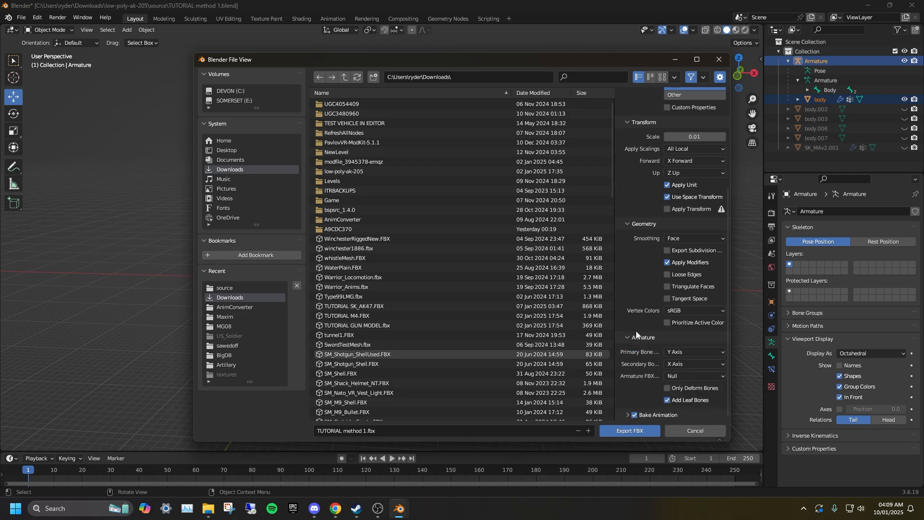
click(667, 400)
scroll(648, 370, up, 6)
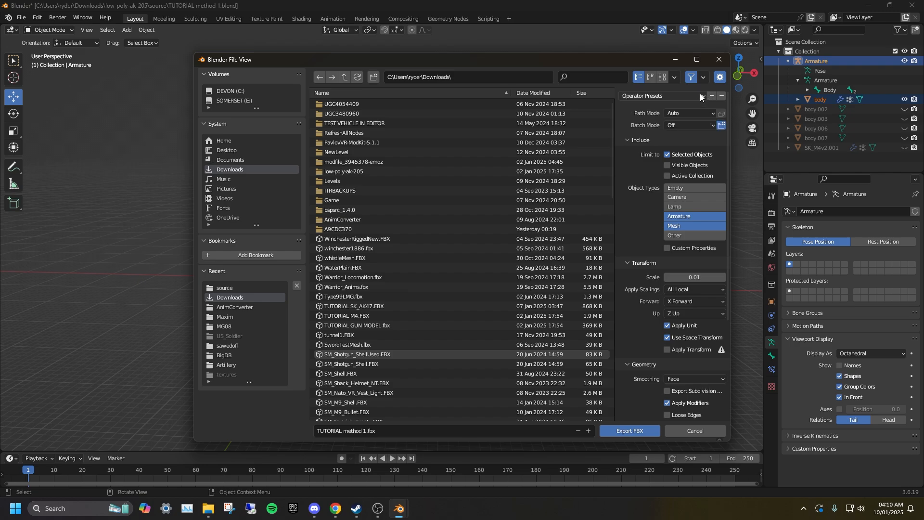
Step: Restore the export operator defaults, then apply the PavlovAvatar preset and review its settings
click(699, 94)
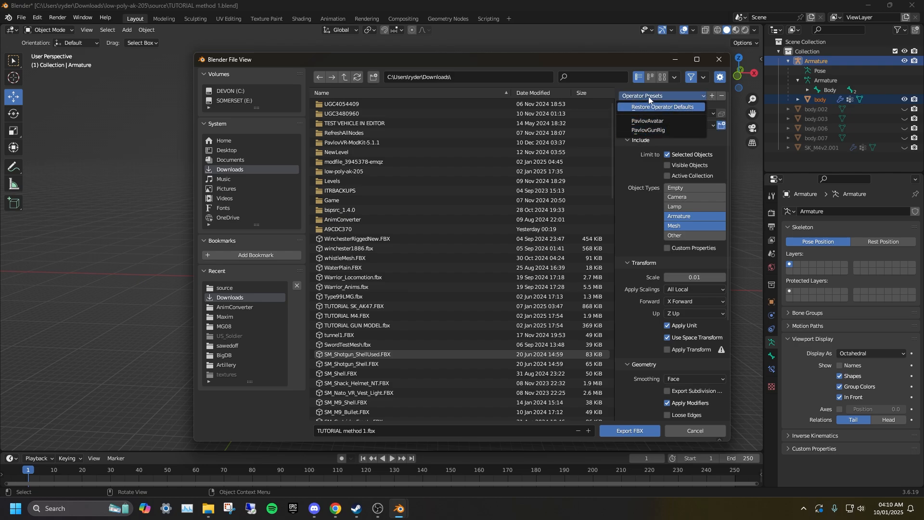
click(664, 107)
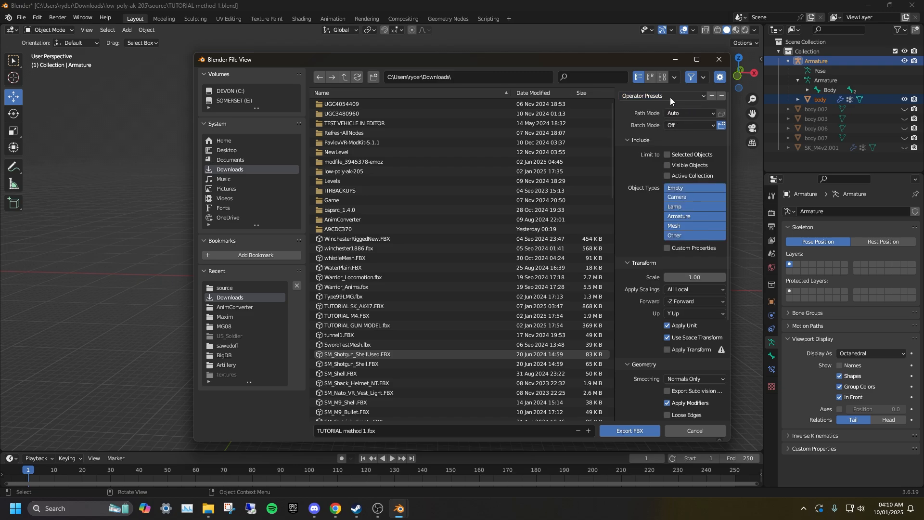
click(669, 97)
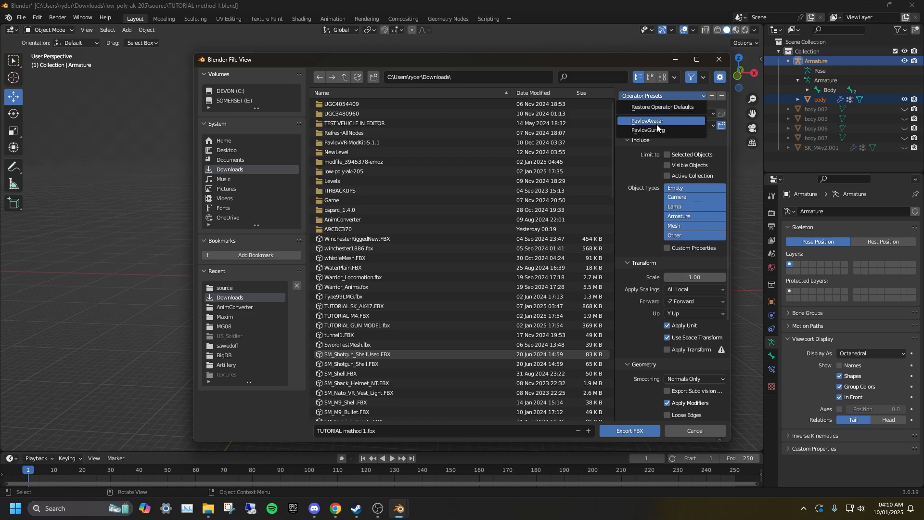
click(659, 121)
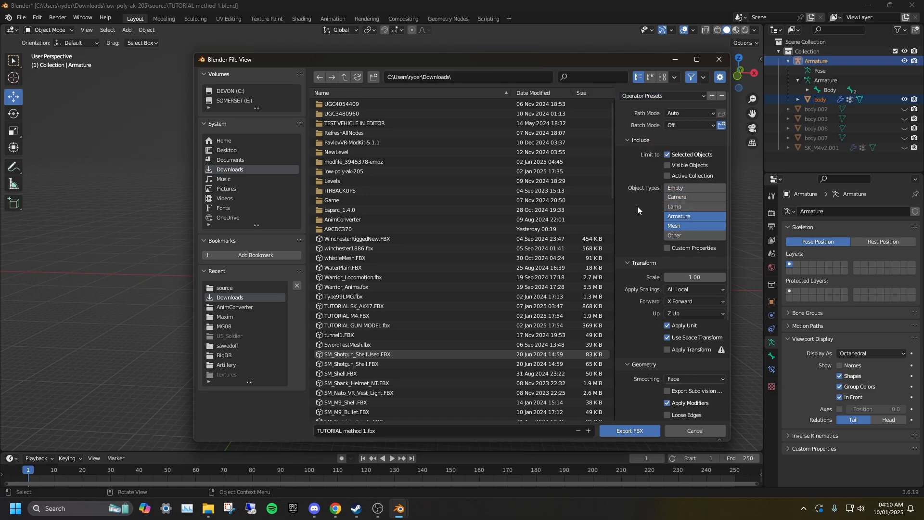
scroll(636, 212, down, 6)
scroll(636, 213, up, 5)
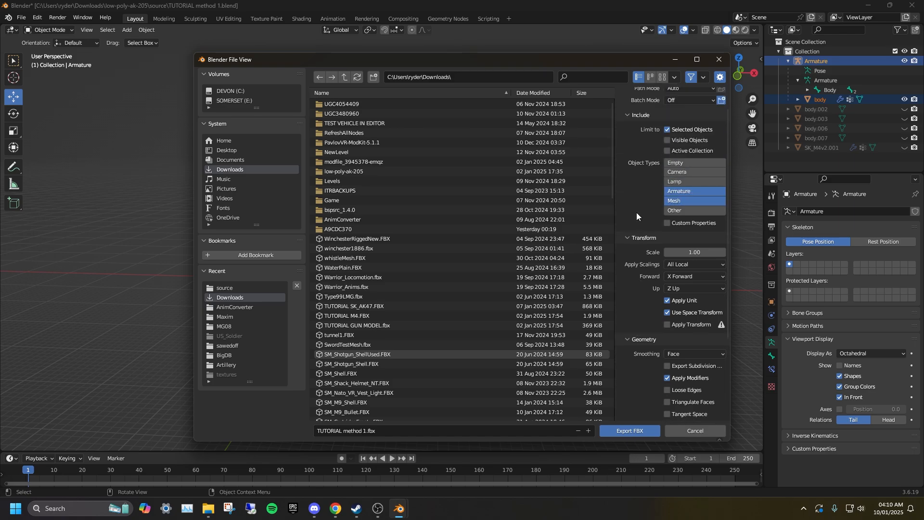
Step: Apply the PavlovGunRig preset to the FBX export settings
scroll(637, 213, up, 1)
click(636, 98)
click(647, 130)
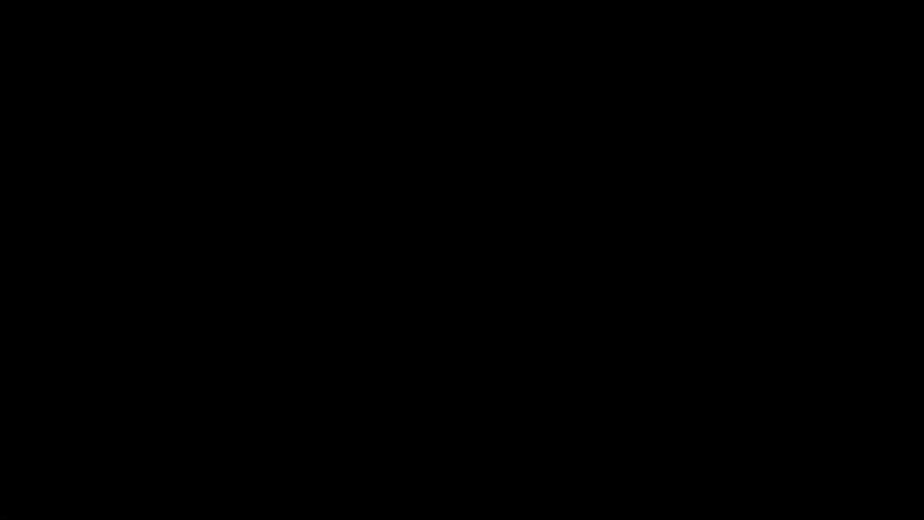